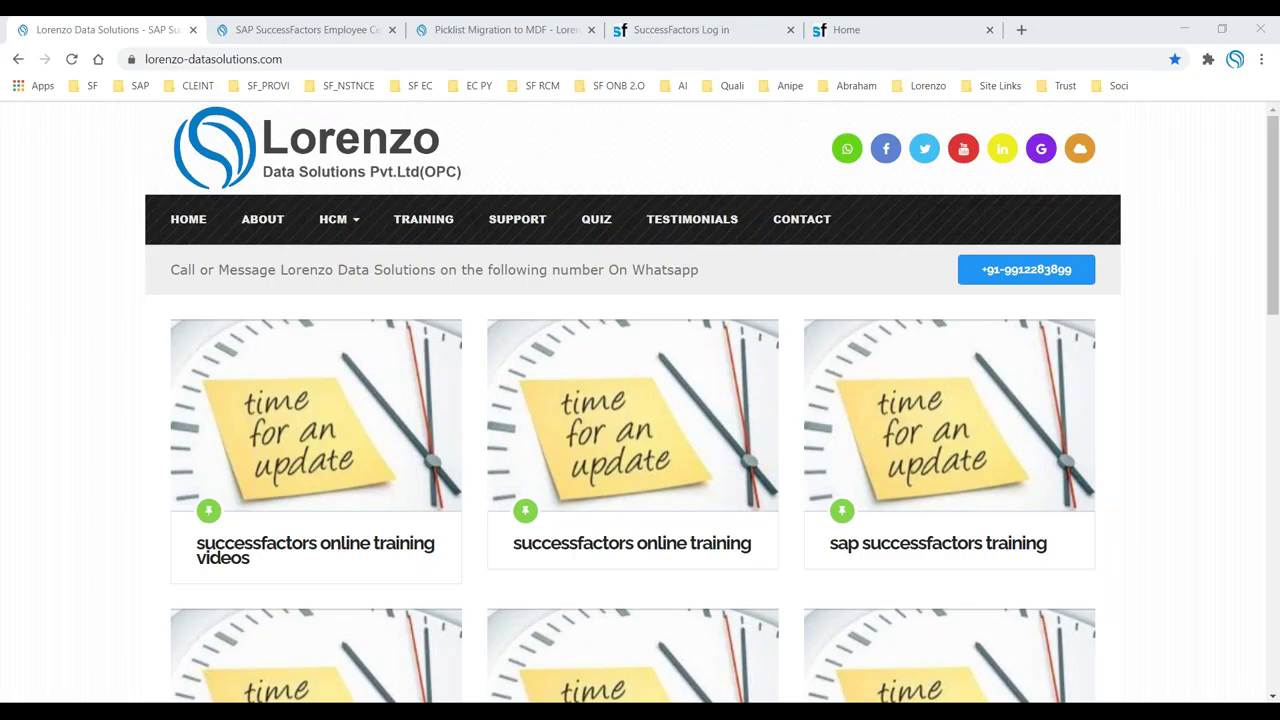
Examine the Deactivate Picklists section of the SAP SuccessFactors Employee Central H1 2020 article and highlight its heading.
click(316, 38)
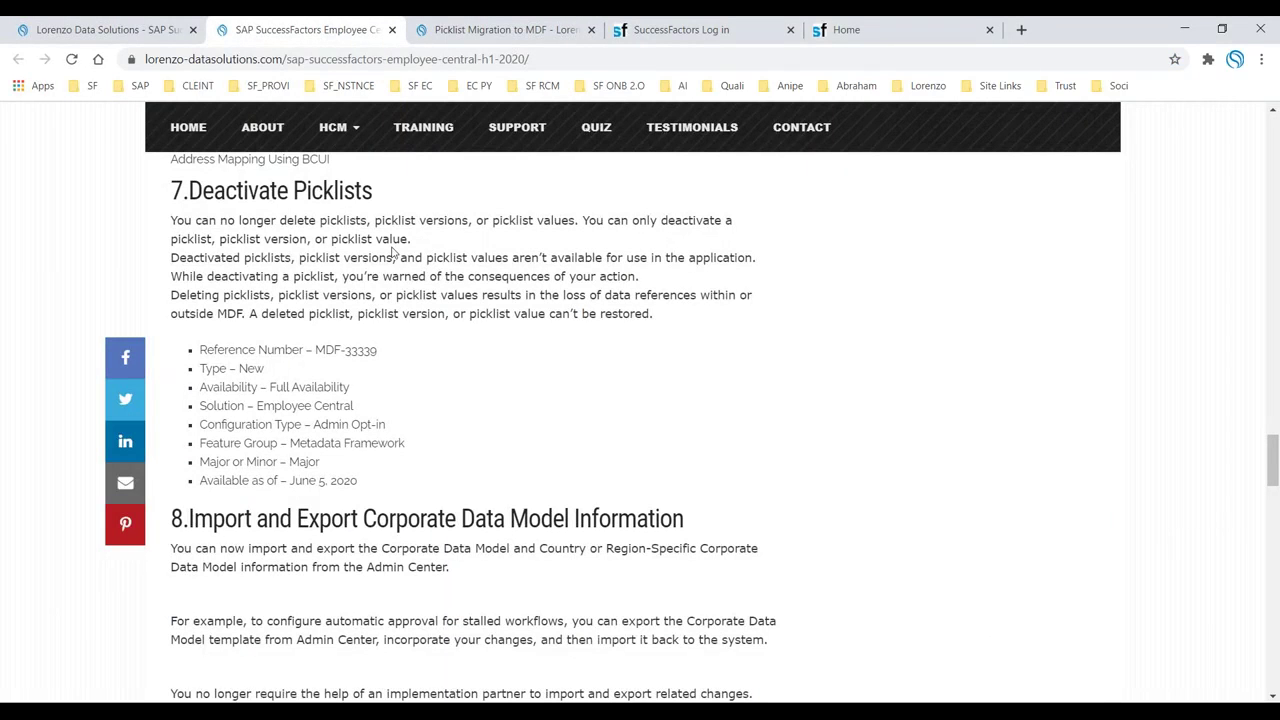
drag(190, 190, 386, 195)
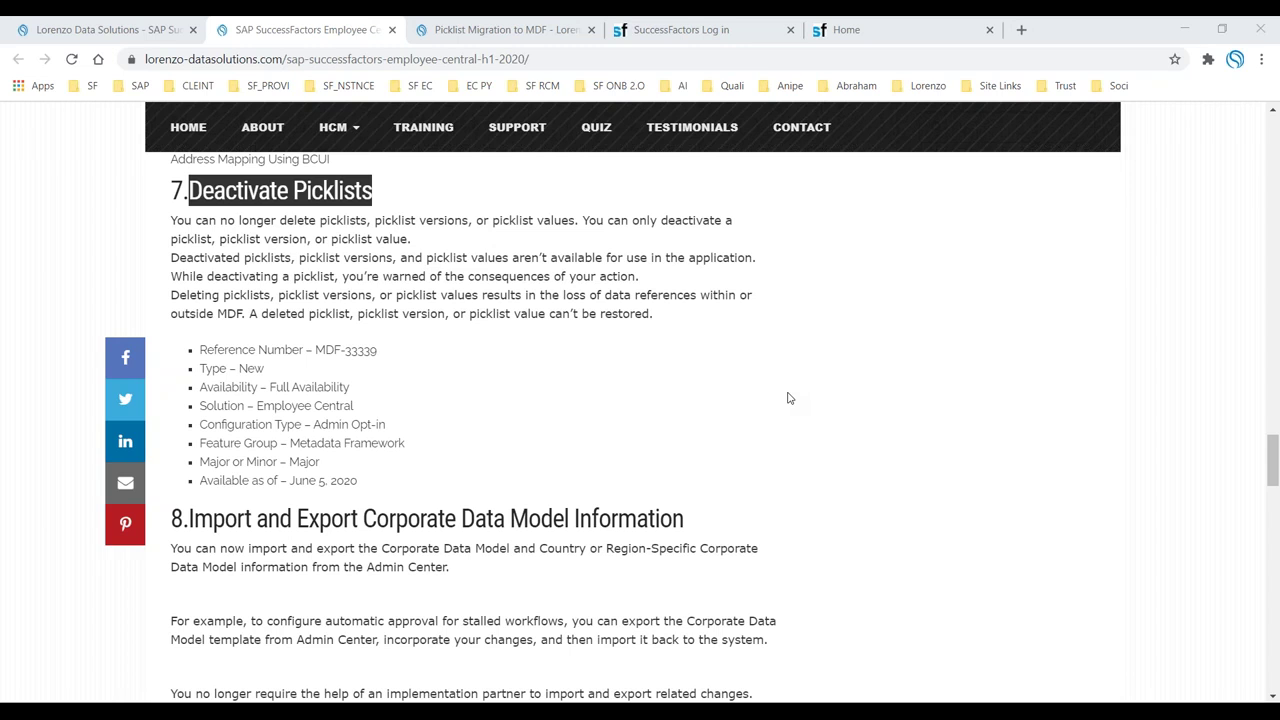
Switch to SuccessFactors and open the Picklist Center from the Admin Center.
click(818, 27)
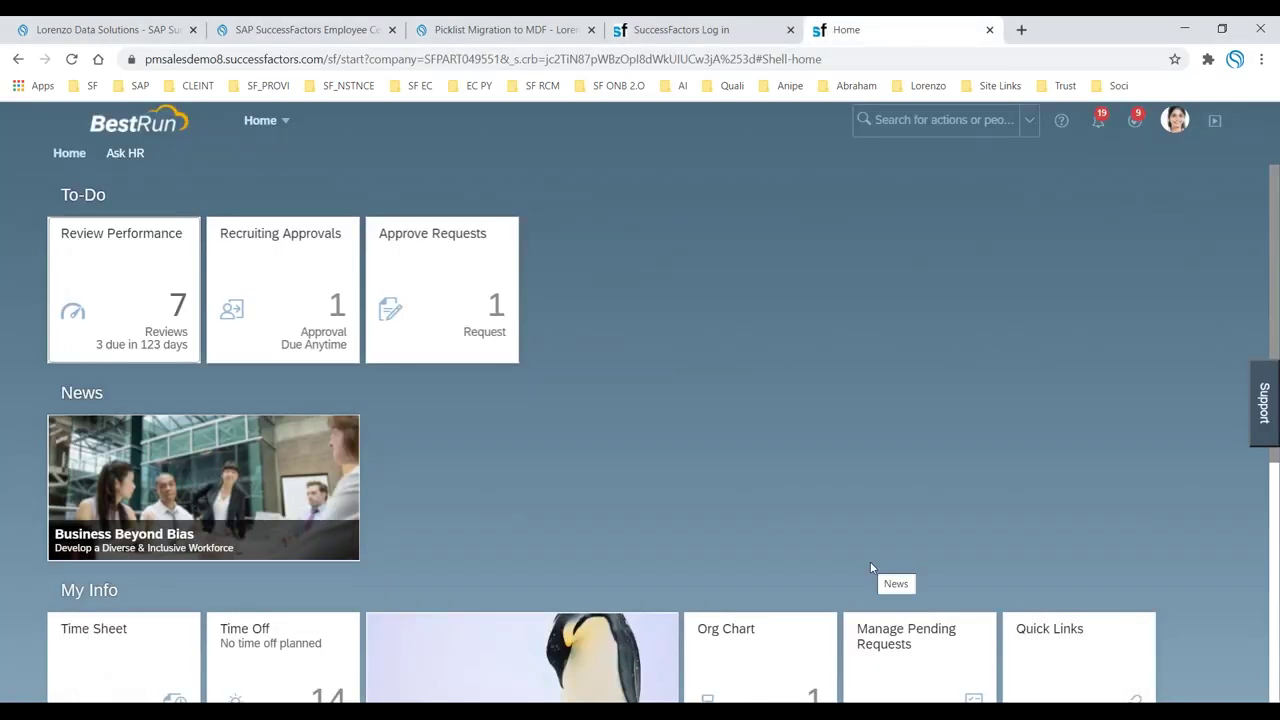
click(1172, 126)
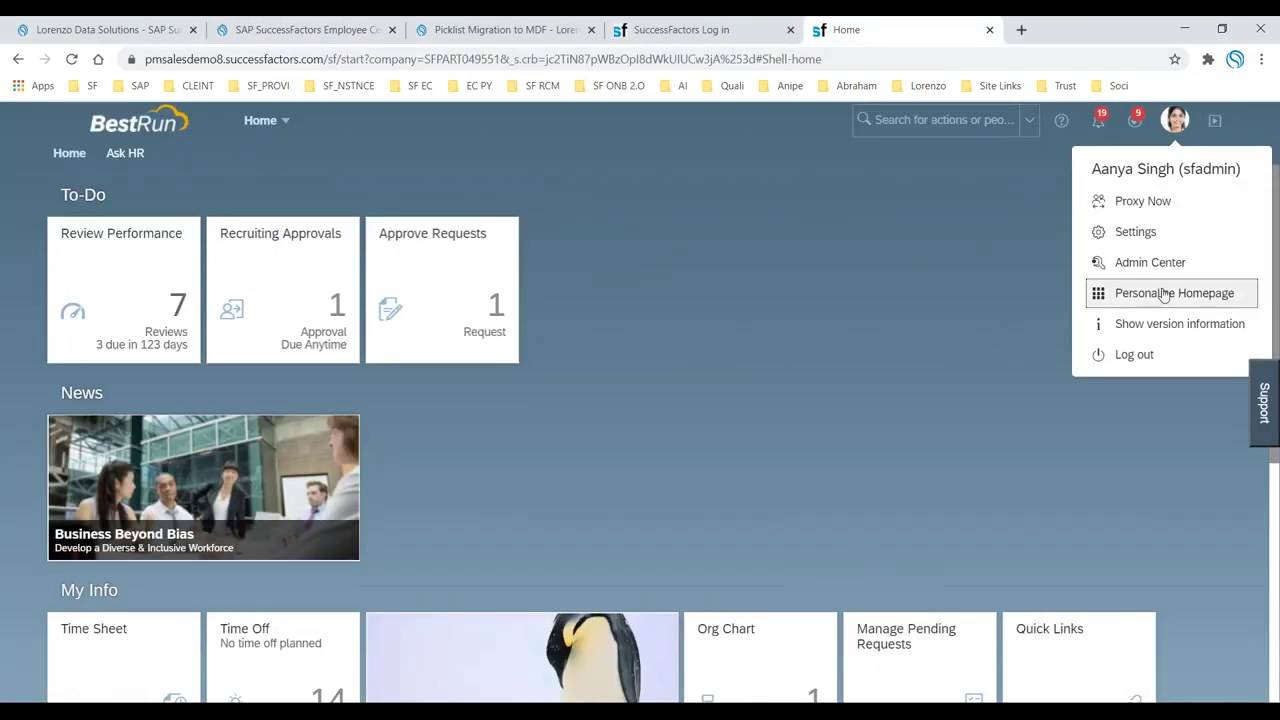
click(1137, 263)
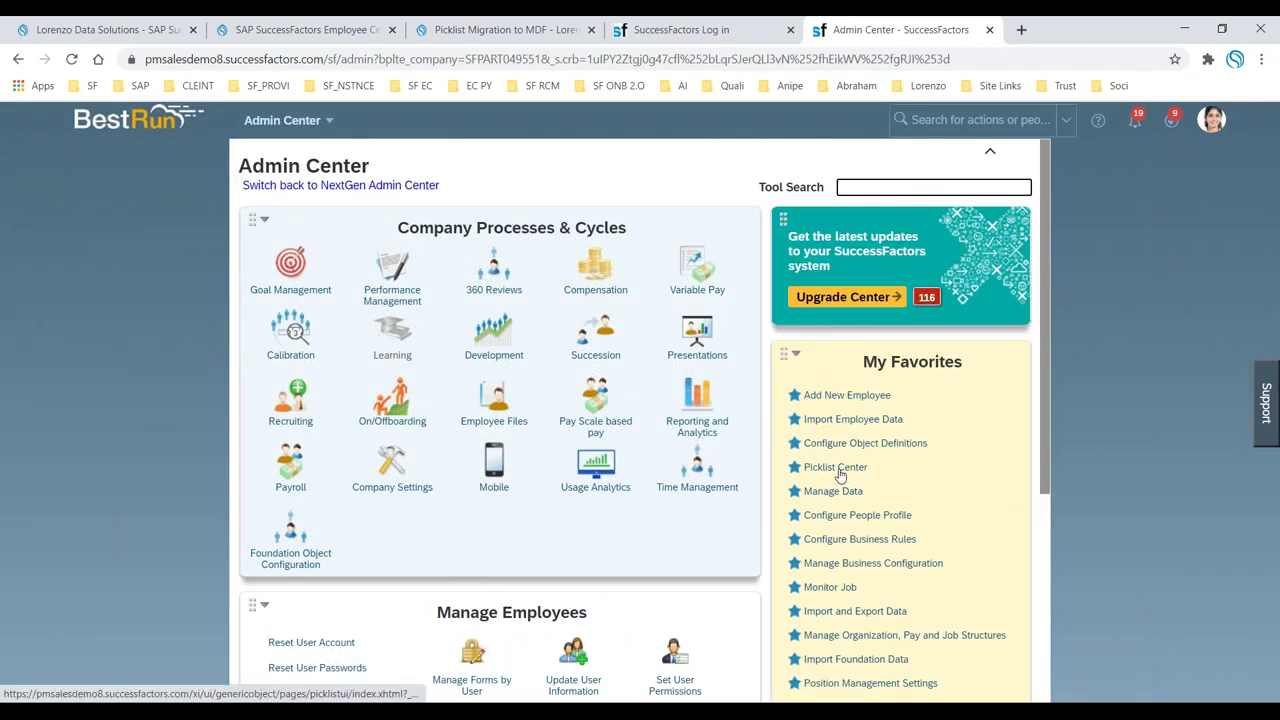
click(840, 476)
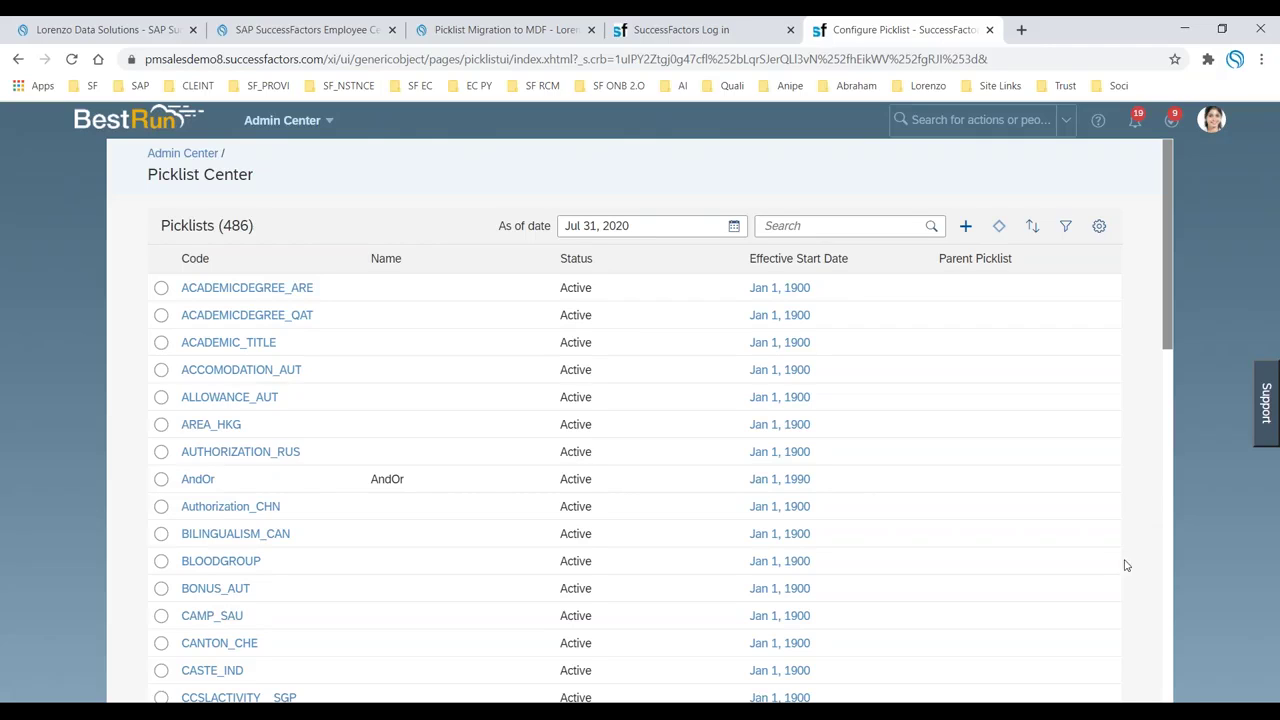
Examine the Deactivate Picklists article for its availability date, major/minor classification, deletion restrictions and deactivation warnings, highlighting the relevant passages.
click(343, 33)
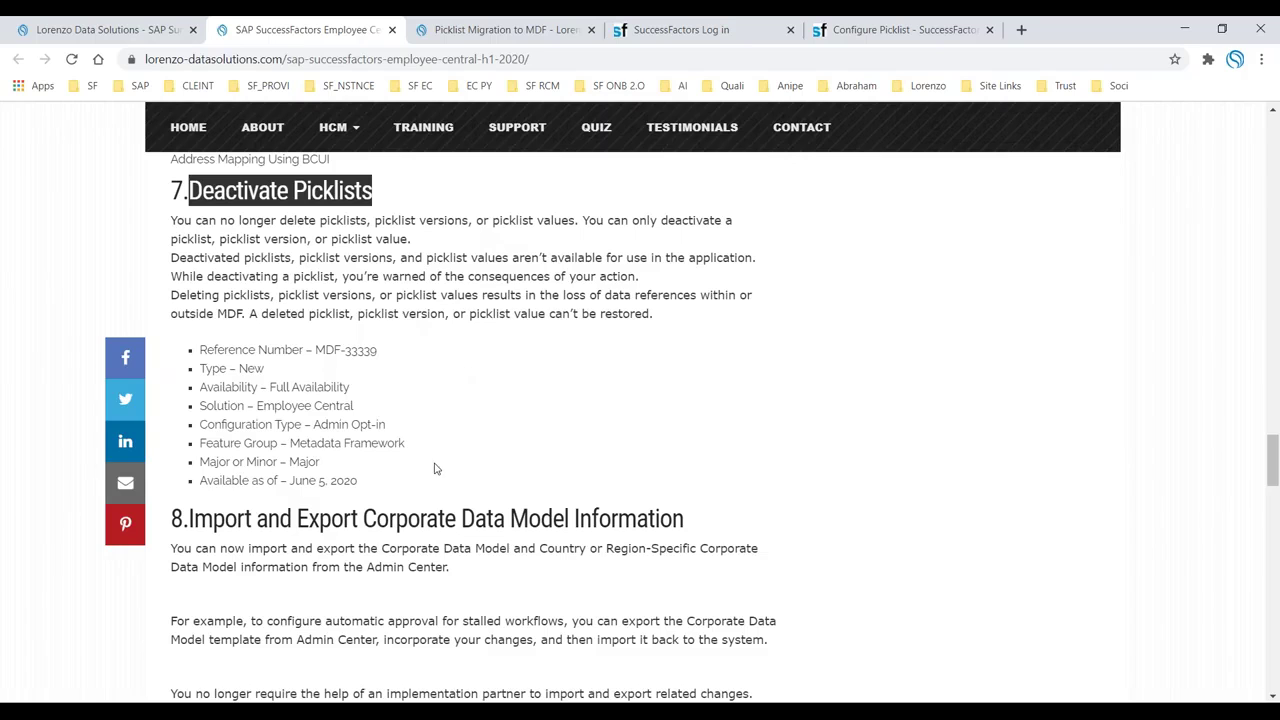
drag(207, 482, 360, 489)
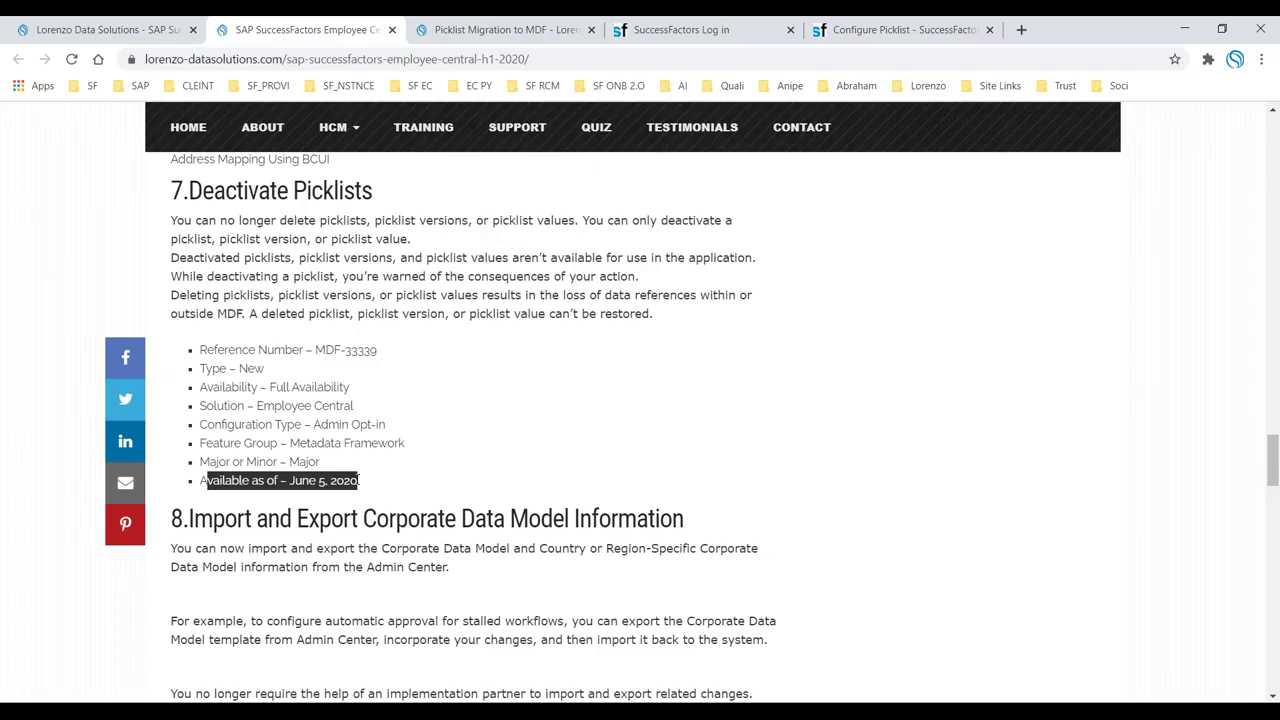
drag(273, 463, 325, 467)
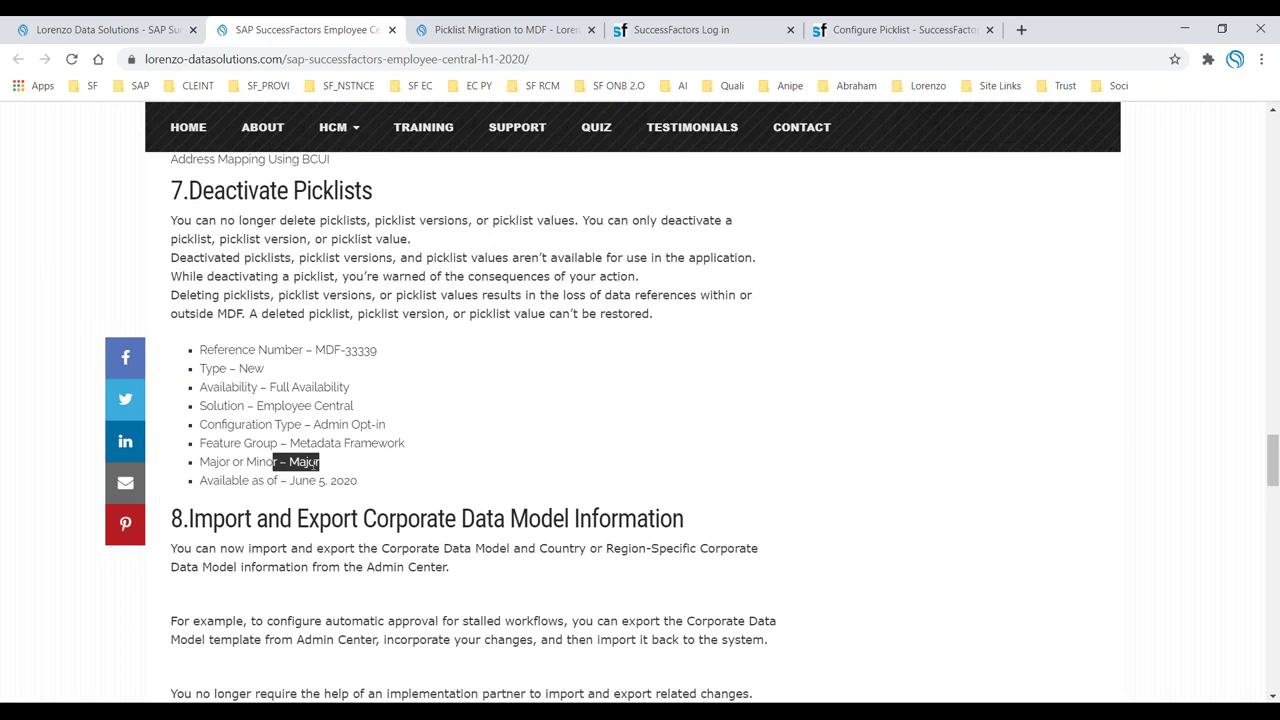
drag(184, 220, 550, 221)
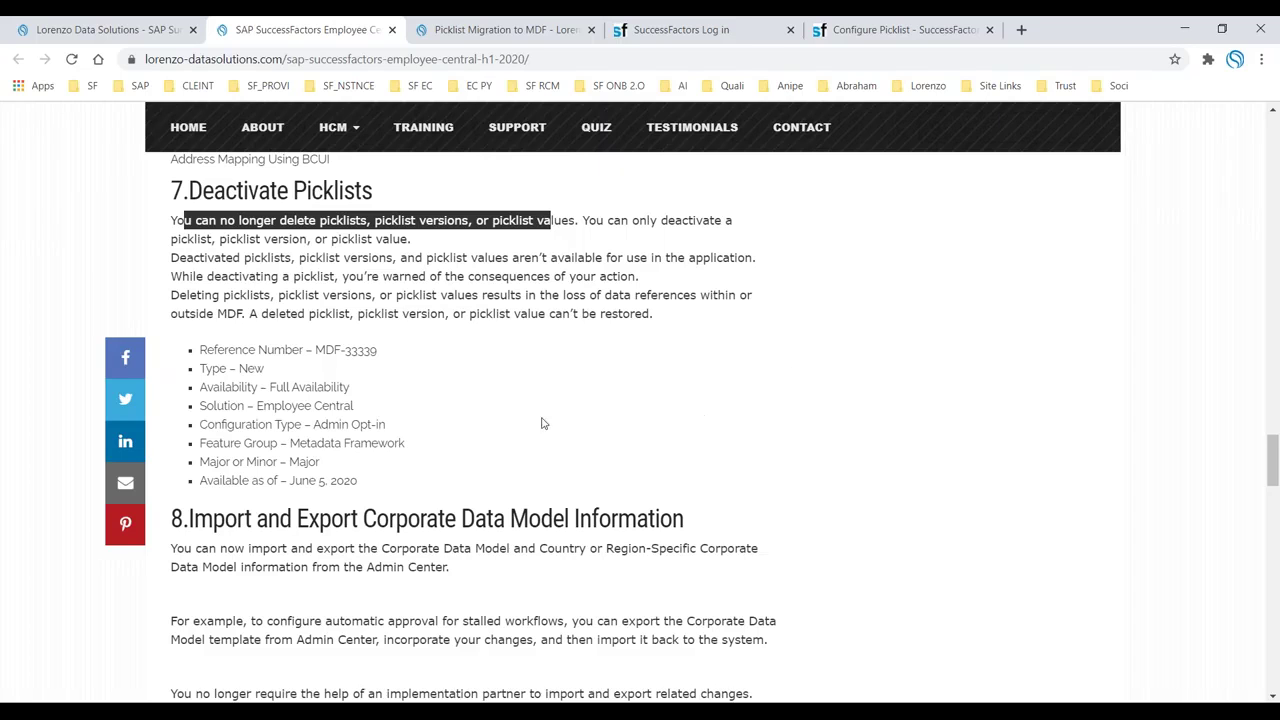
drag(268, 314, 649, 314)
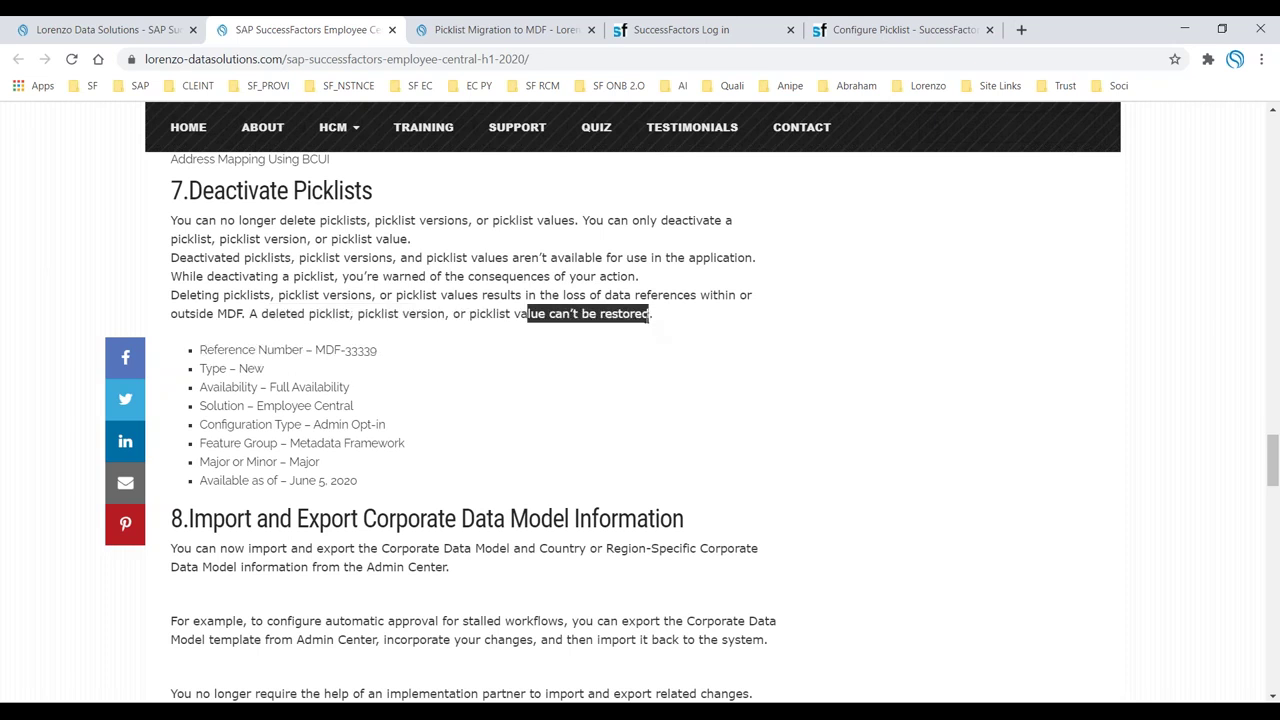
click(180, 258)
drag(208, 258, 601, 278)
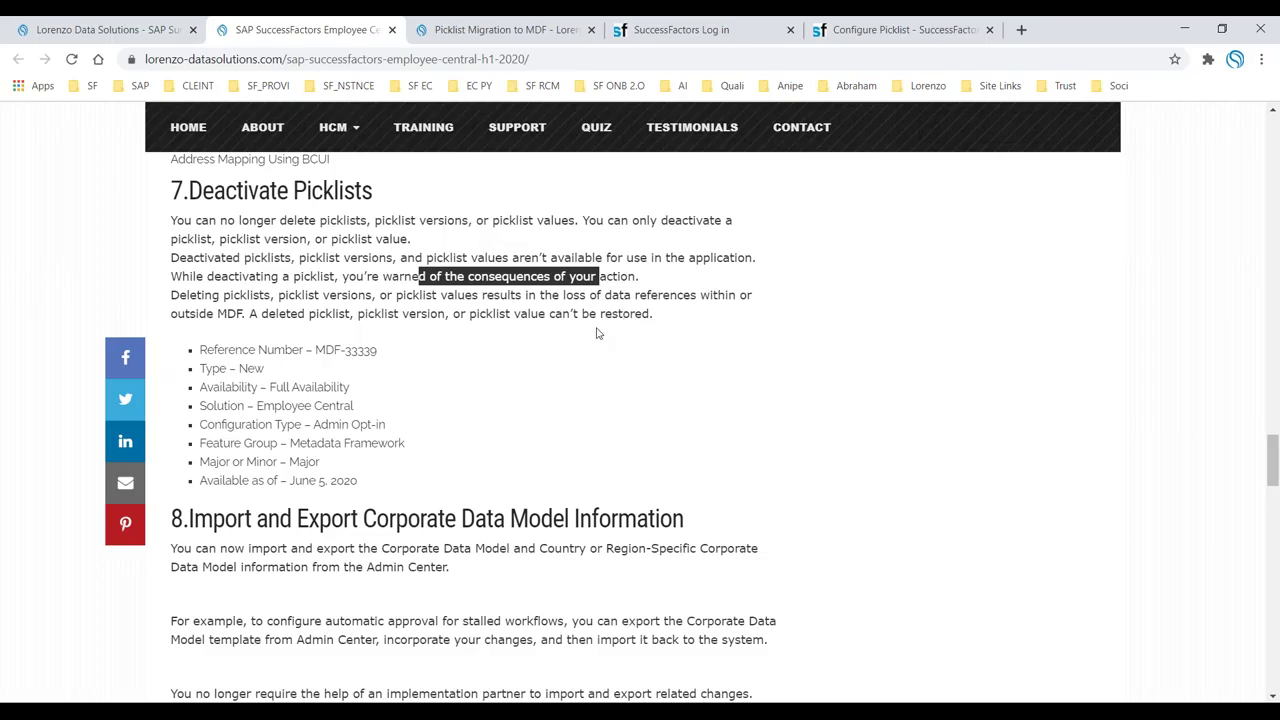
Return to the Picklist Center and open the Jan 1, 1900 version of the ACADEMICDEGREE_ARE picklist to show its values.
click(845, 34)
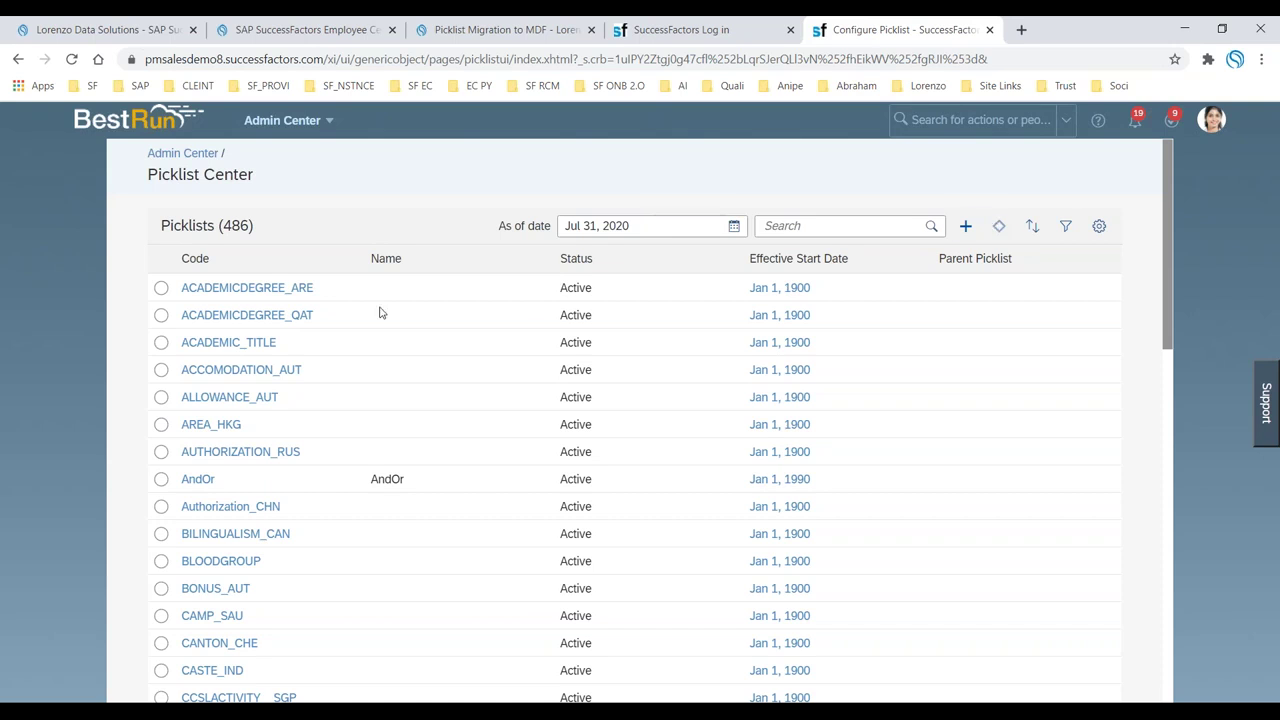
click(161, 288)
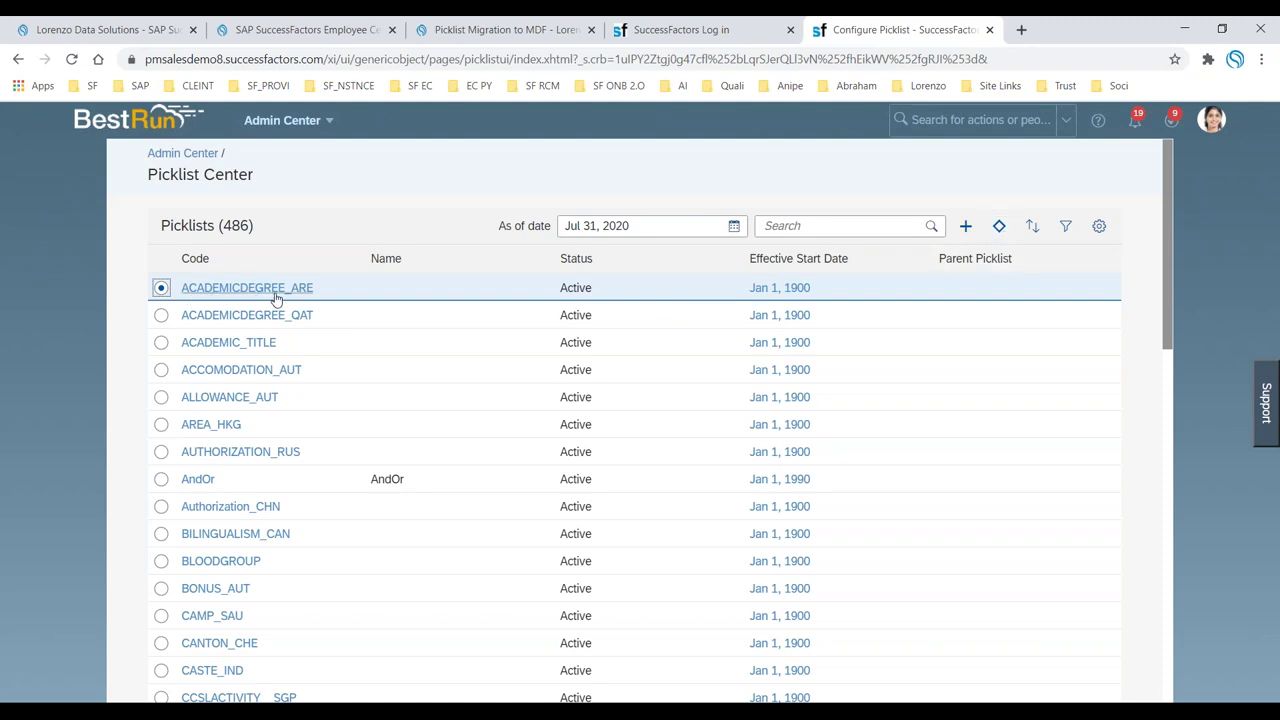
click(998, 228)
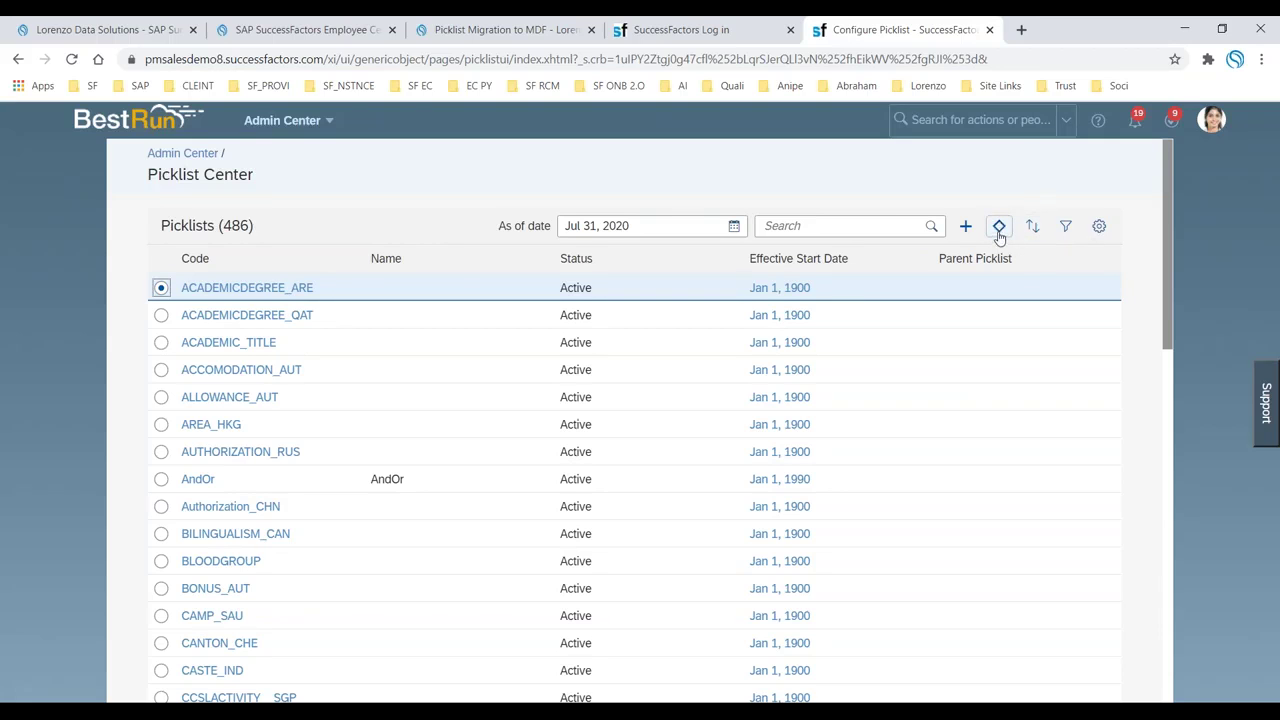
click(285, 292)
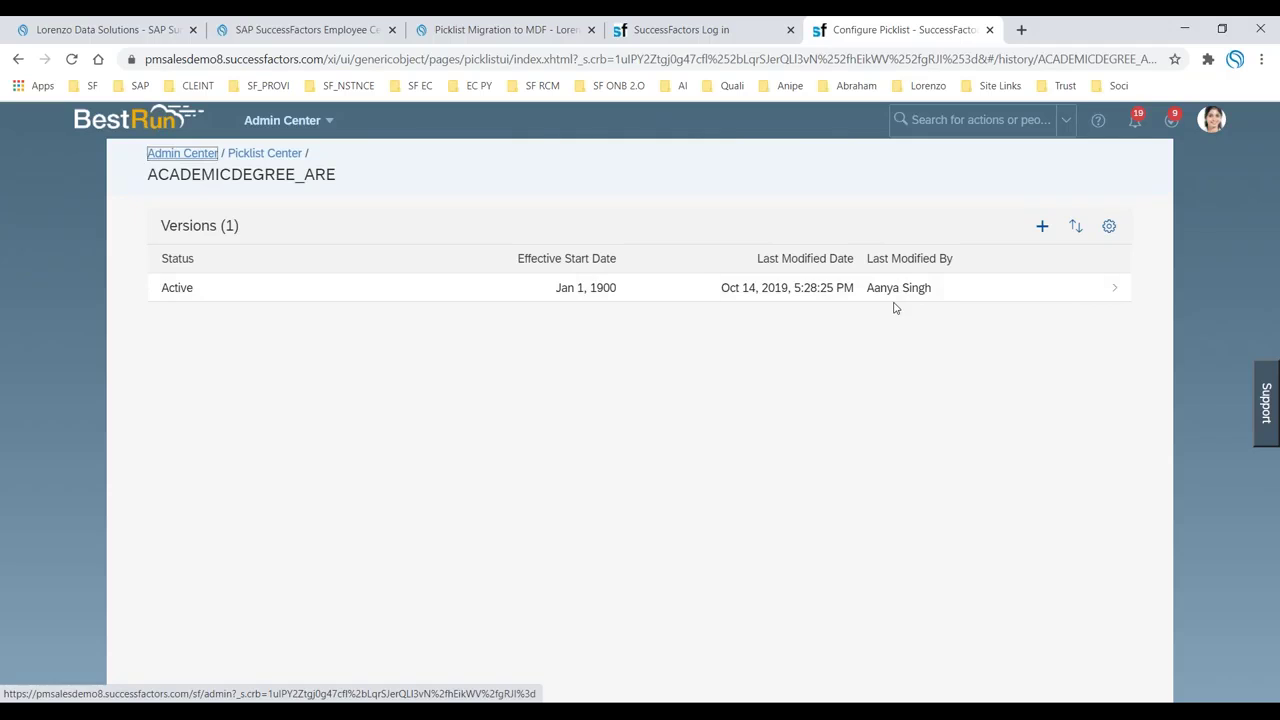
click(886, 300)
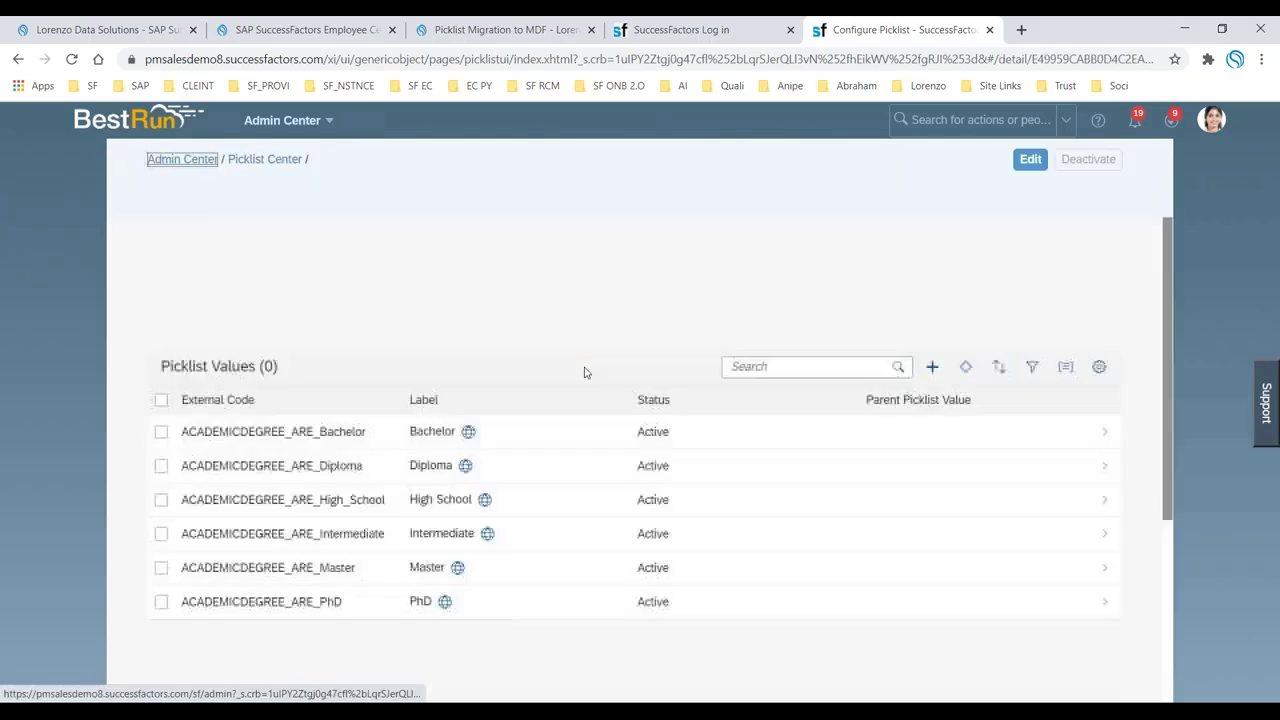
scroll(588, 371, down, 3)
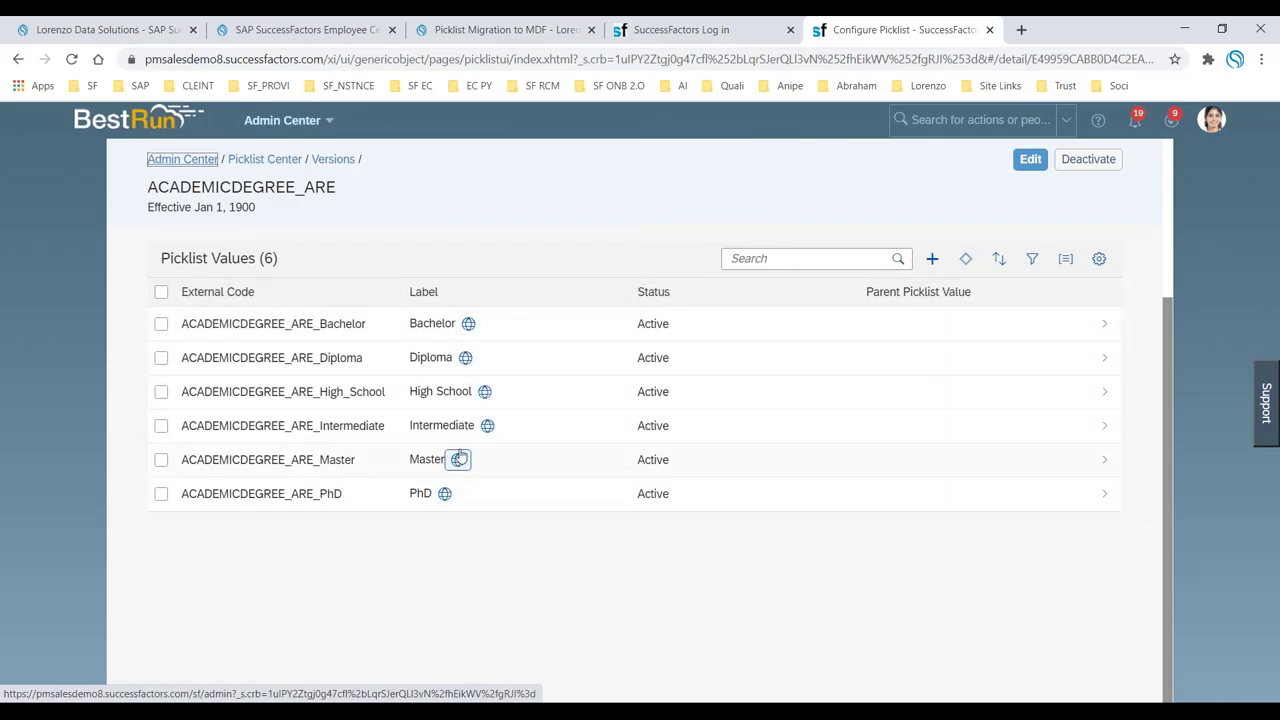
View the translations of the Bachelor label, close them, and select the ACADEMICDEGREE_ARE_Bachelor picklist value.
click(469, 324)
drag(652, 318, 706, 325)
click(786, 598)
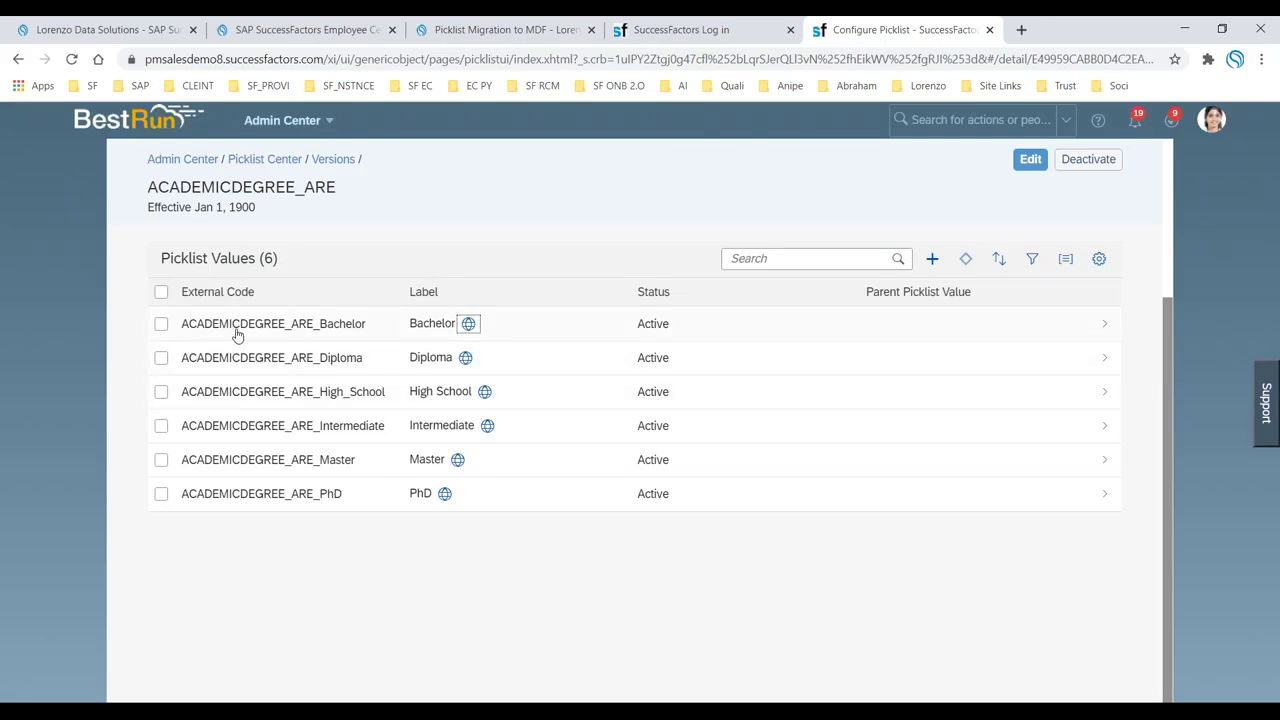
click(161, 324)
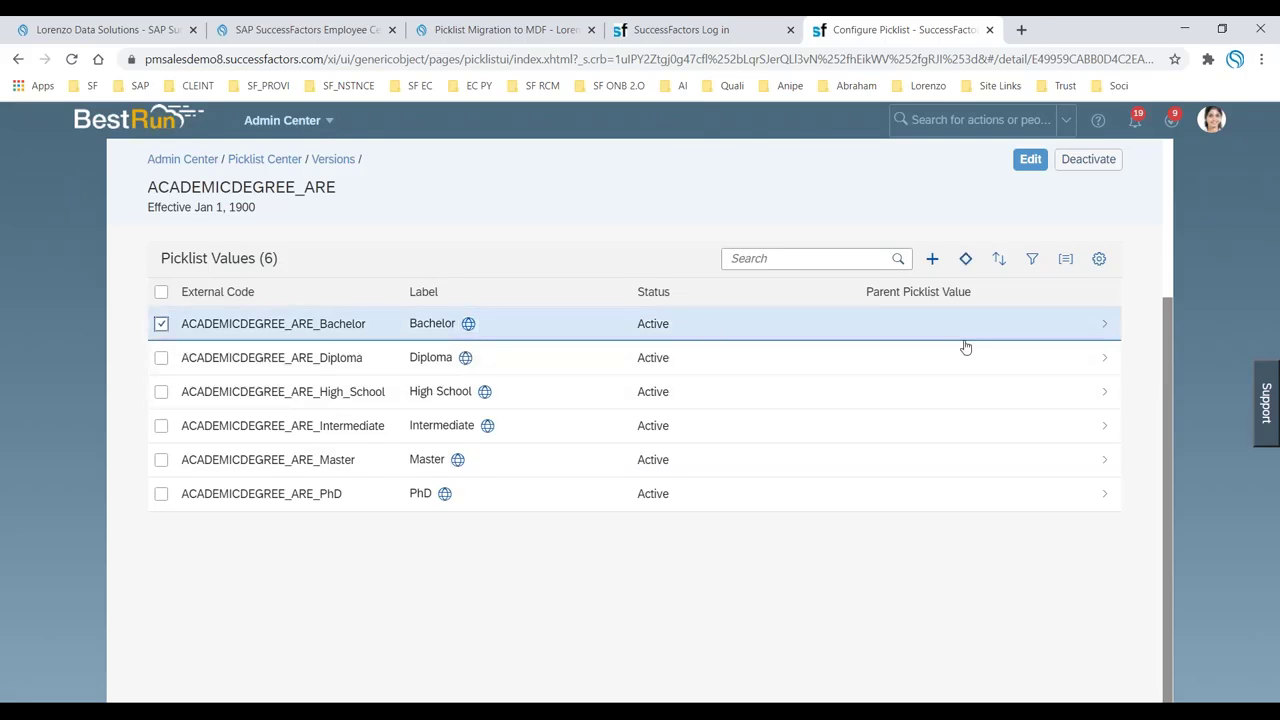
click(965, 260)
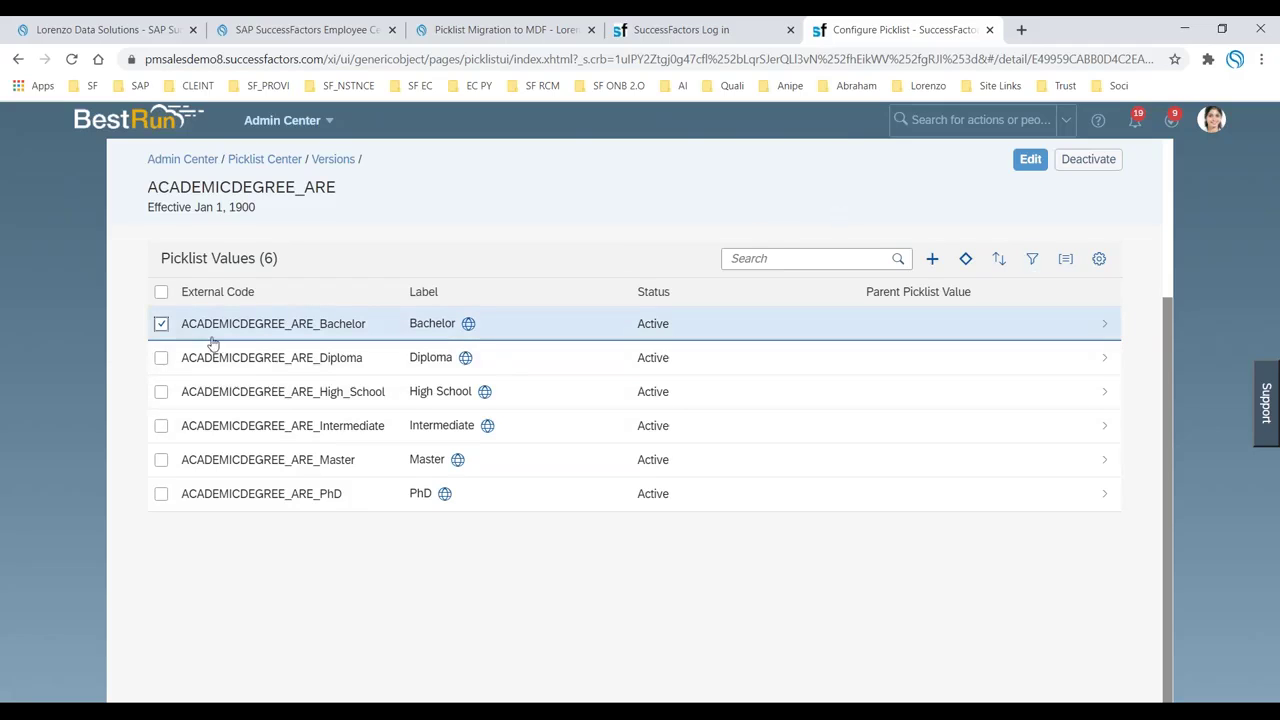
Inspect the code and Legacy Picklist ID in the ACADEMICDEGREE_ARE picklist's edit form, close it without saving, and return to the Picklist Center.
click(1030, 160)
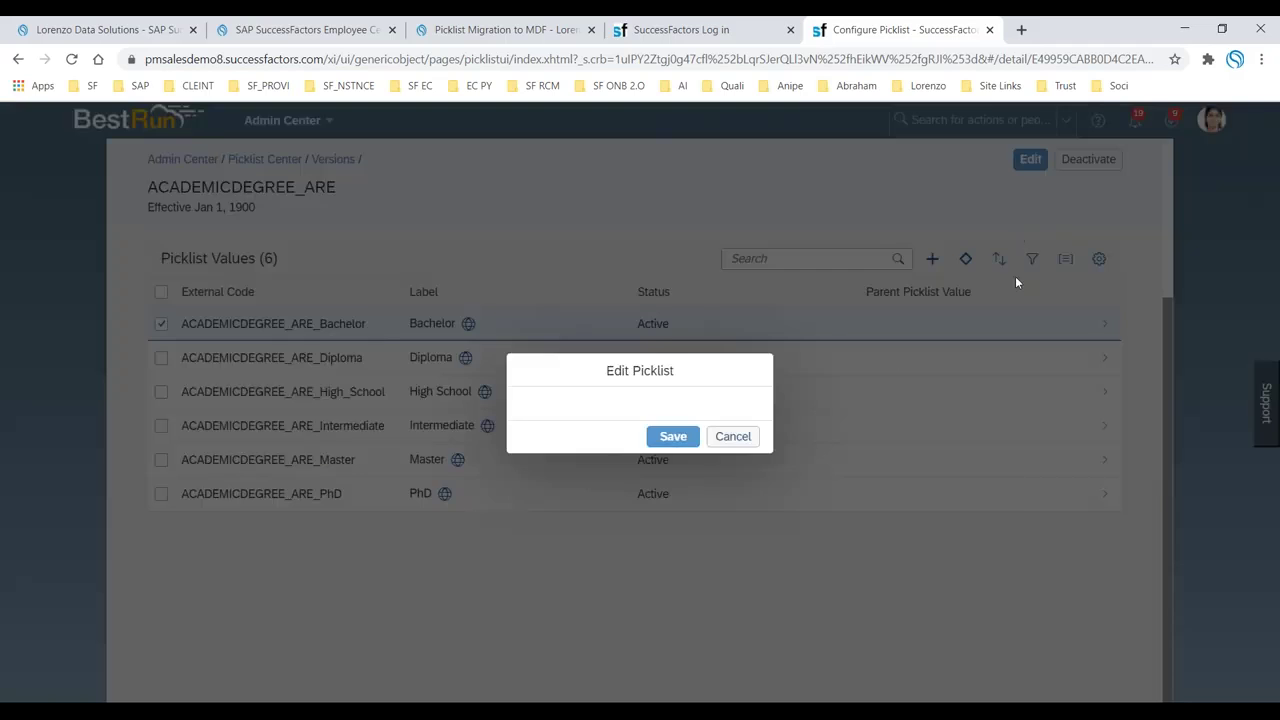
drag(686, 321, 550, 322)
click(700, 483)
drag(700, 484, 550, 486)
drag(443, 485, 543, 489)
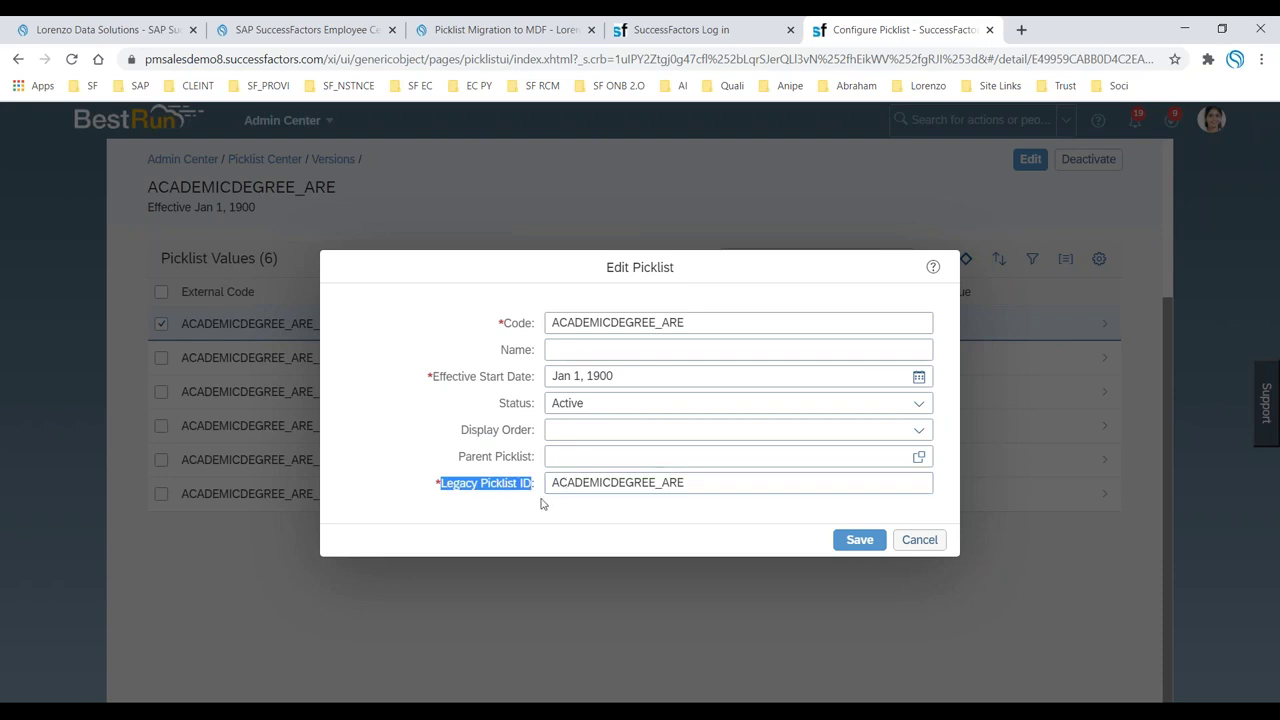
click(912, 541)
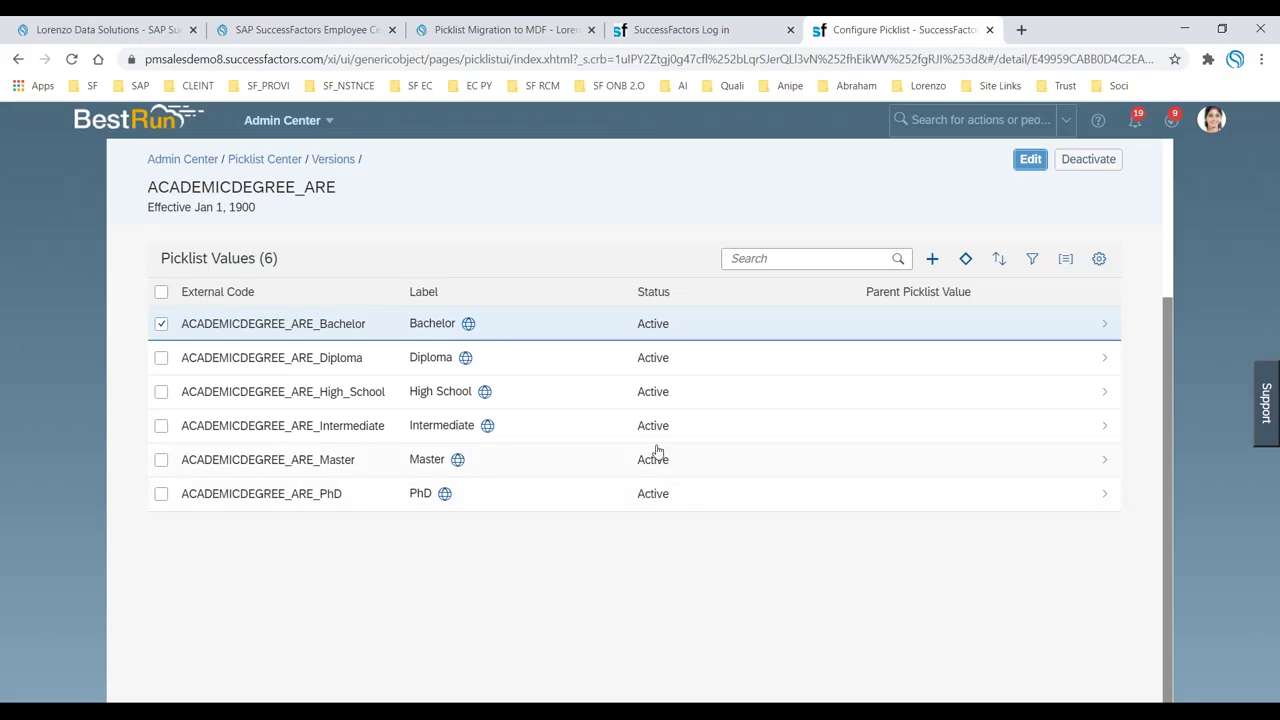
click(252, 165)
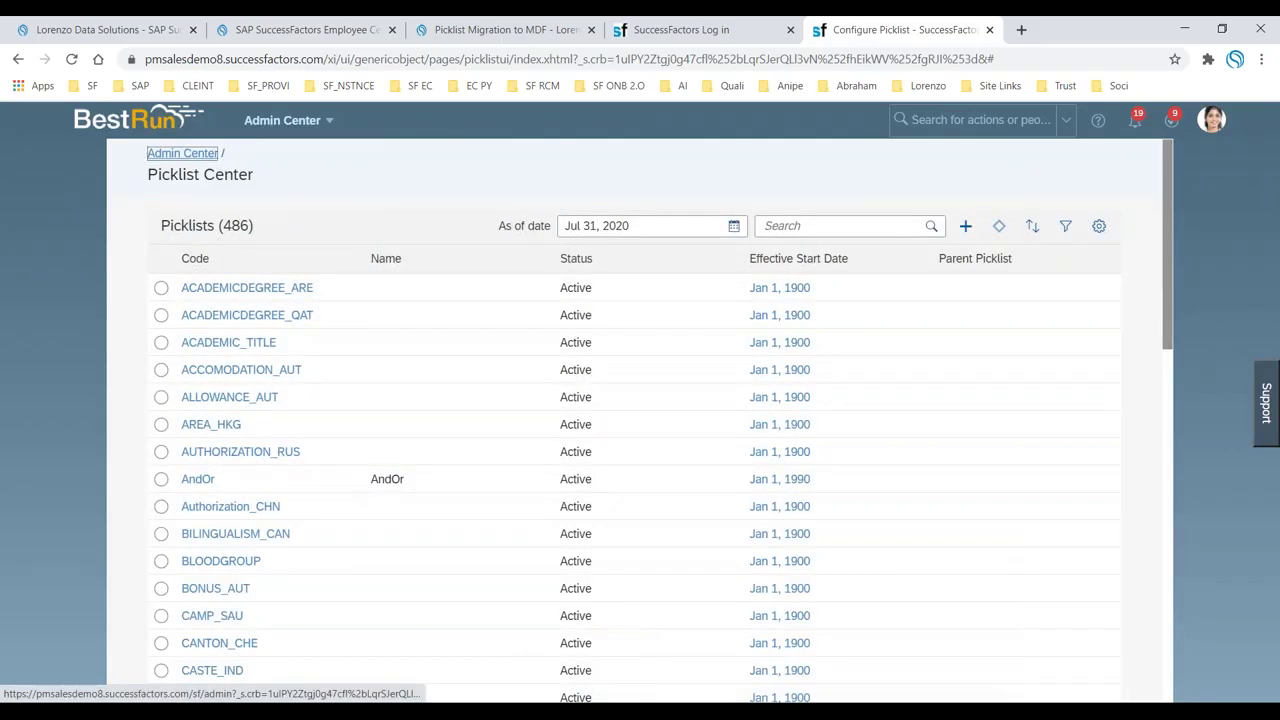
Examine the Picklist Migration to MDF article's notes on the 1905 upgrade and the System Error at initial sign-on.
click(530, 36)
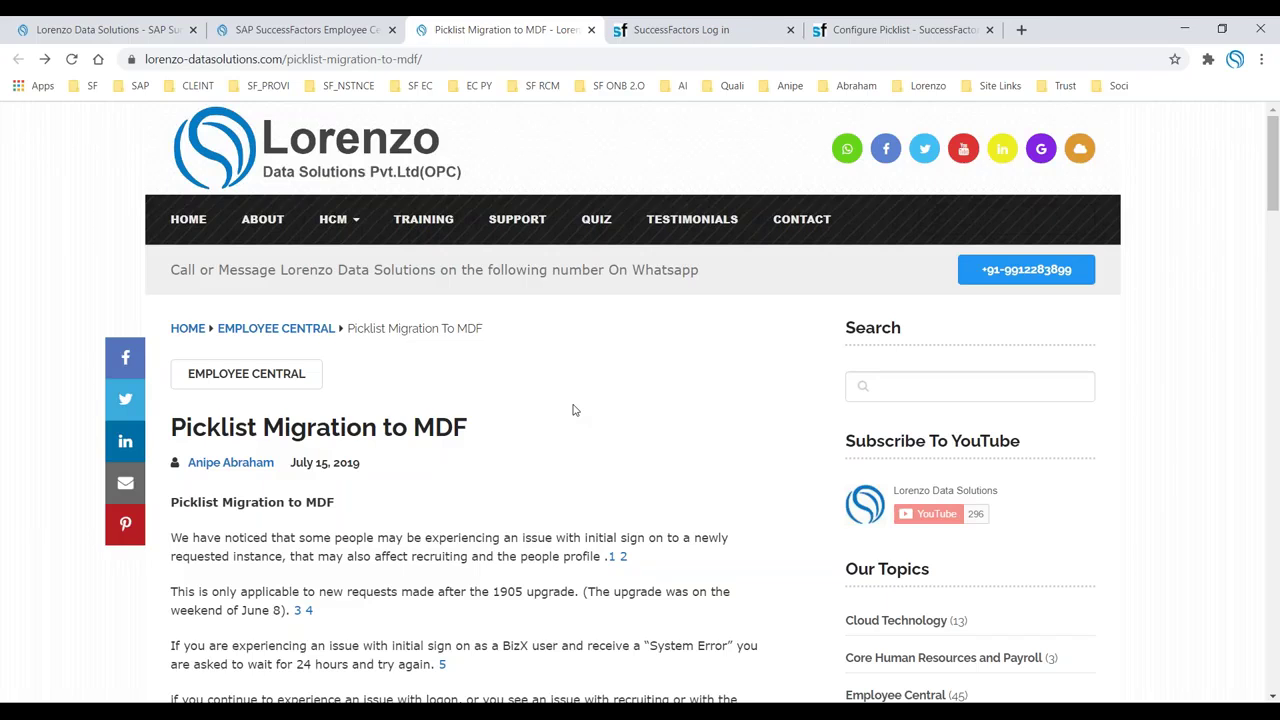
scroll(573, 410, down, 2)
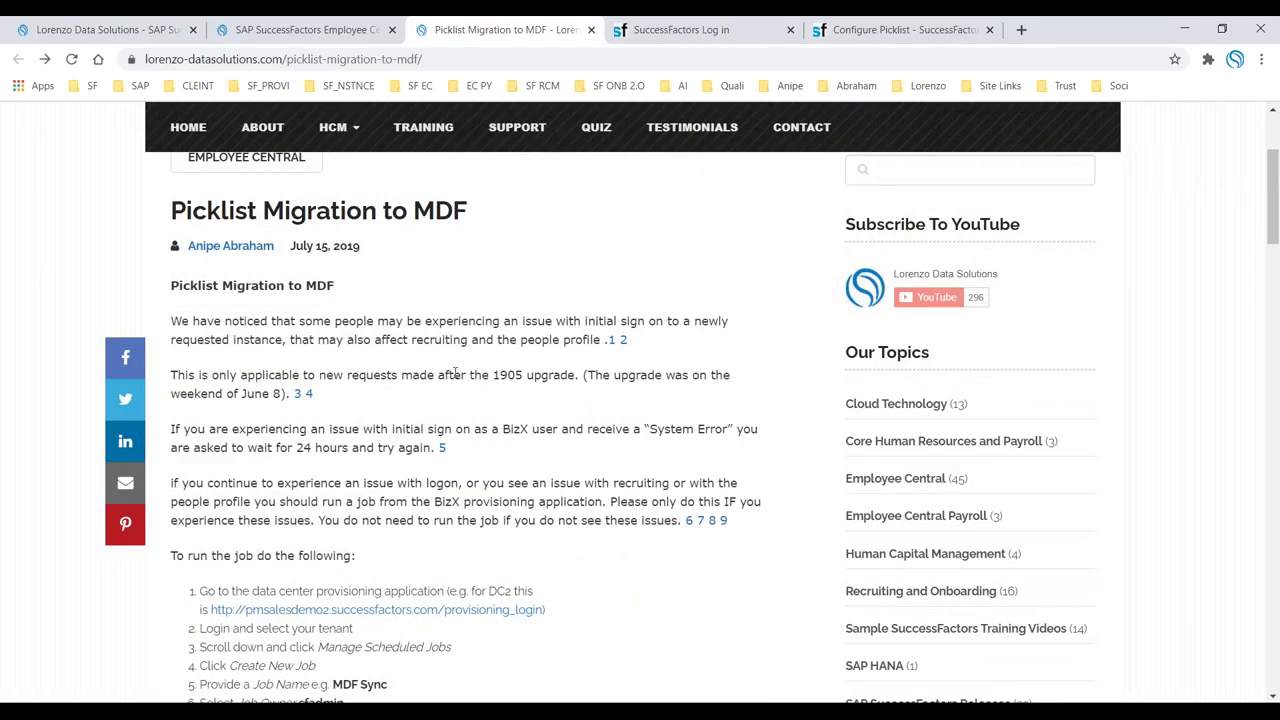
drag(449, 374, 524, 380)
drag(649, 429, 710, 429)
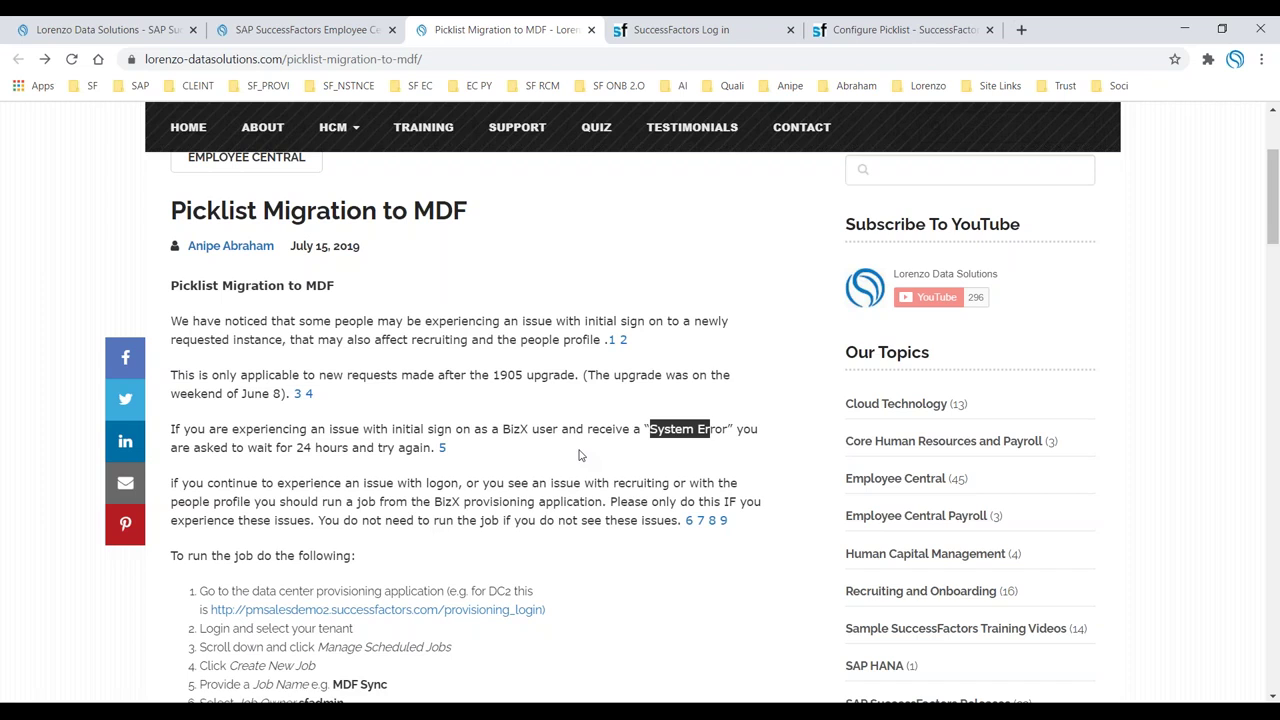
Review the article's Picklist Migration to MDF job instructions and View Scheduled Job parameters, and return to the Picklist Center.
scroll(578, 455, down, 3)
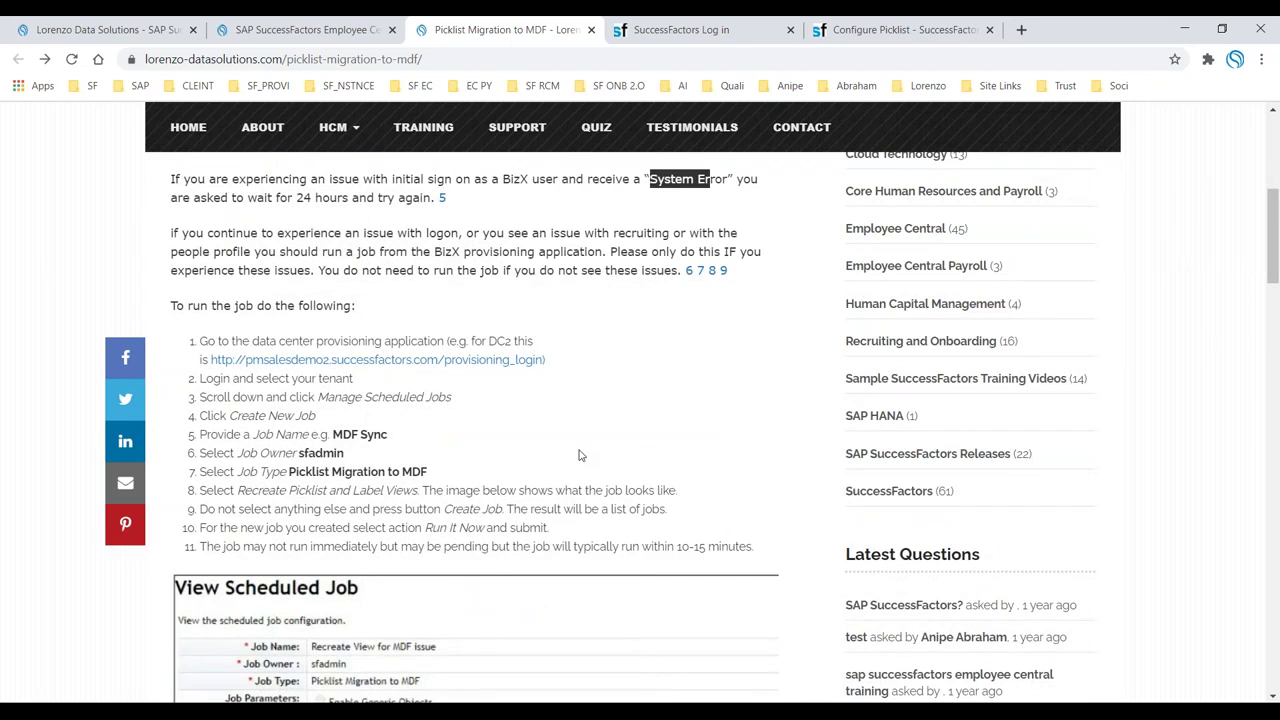
drag(281, 400, 470, 410)
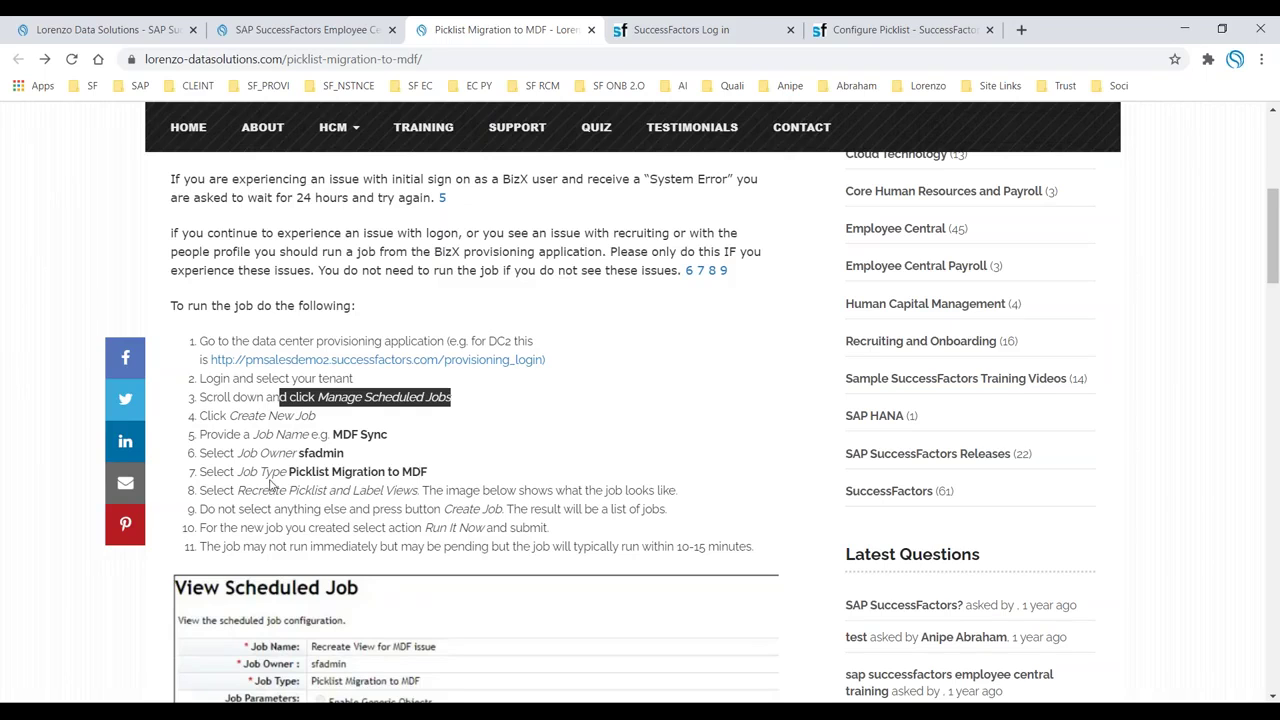
drag(223, 472, 437, 484)
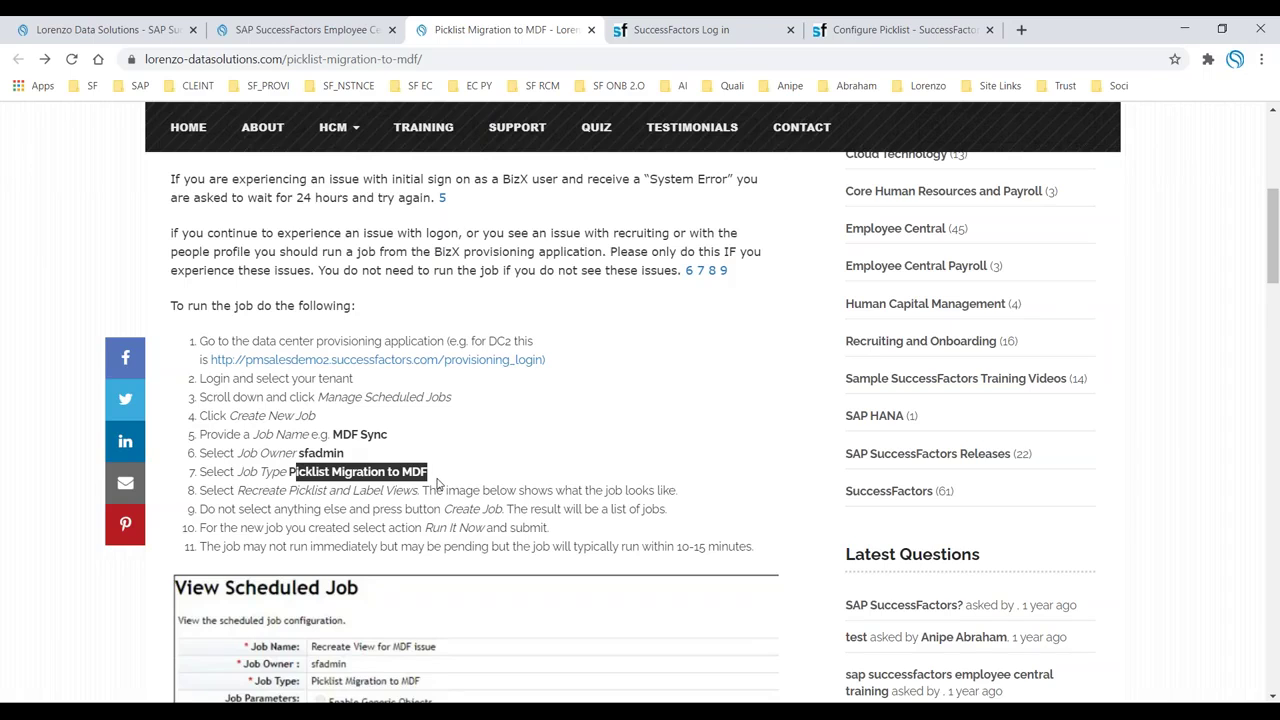
scroll(428, 457, down, 4)
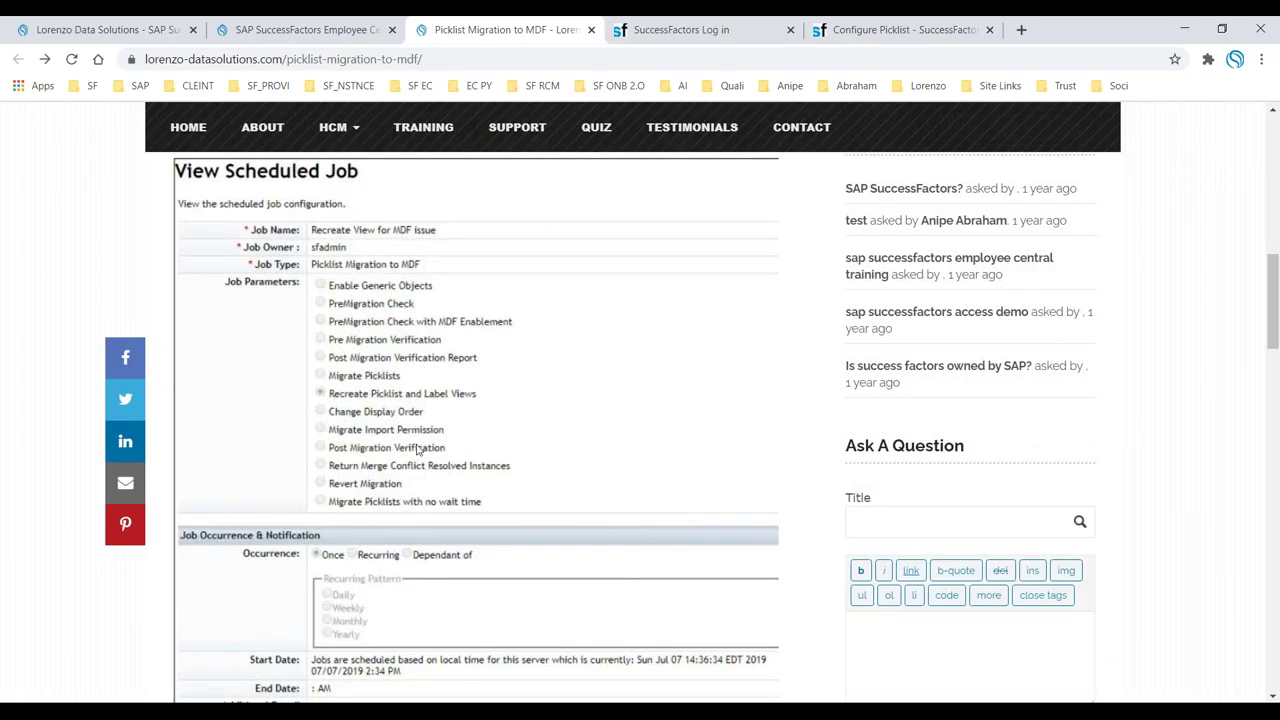
scroll(531, 425, down, 2)
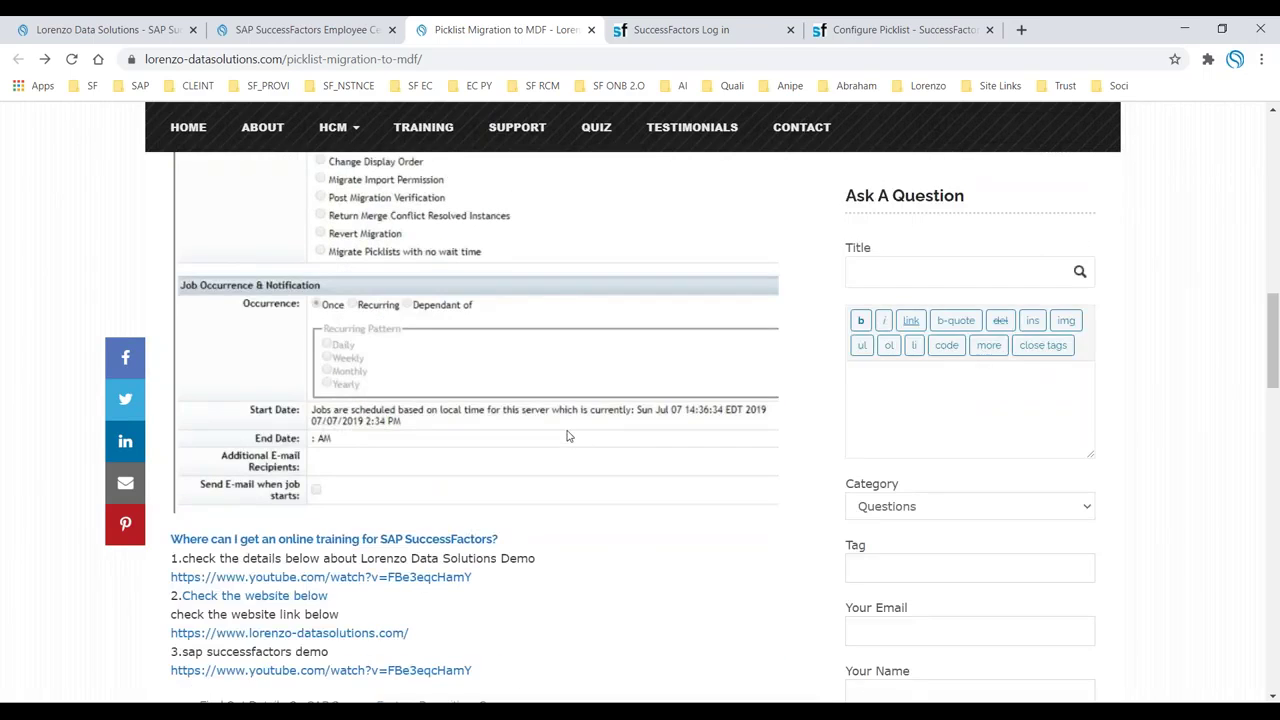
scroll(567, 436, up, 2)
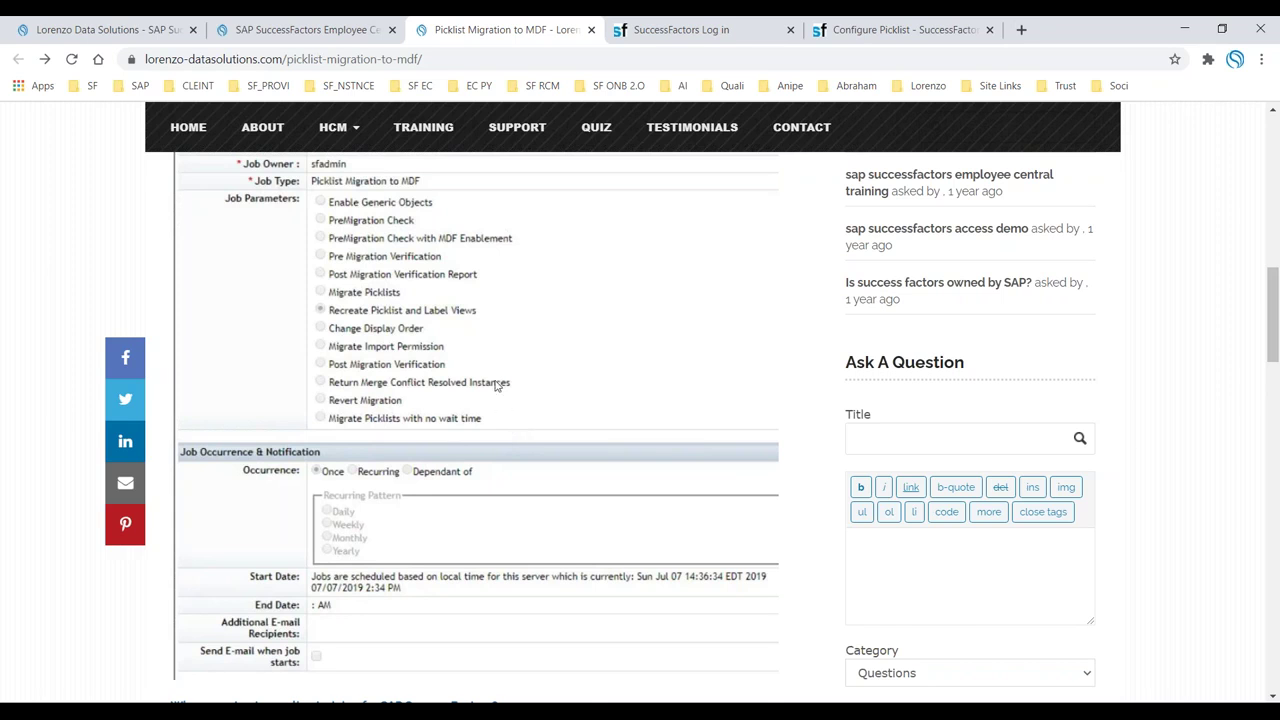
click(862, 30)
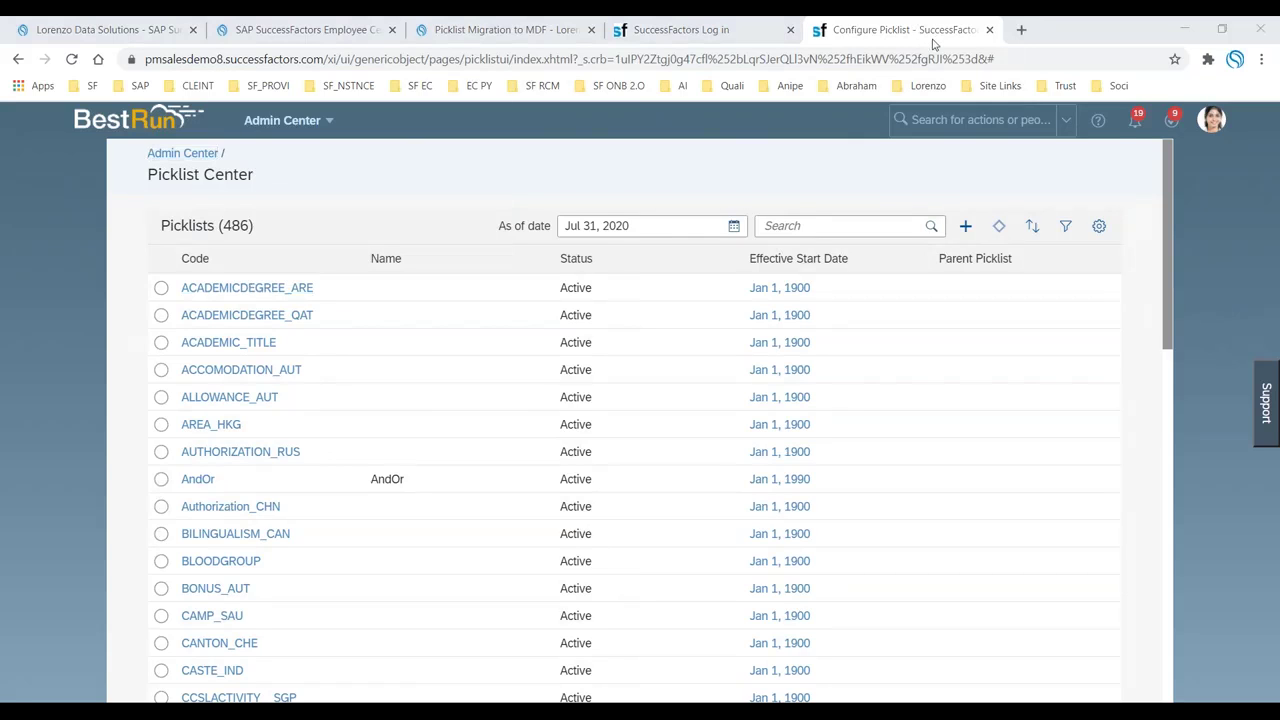
Open the Jan 1, 1900 version of the ACADEMICDEGREE_ARE picklist and highlight its Legacy Picklist ID value.
click(262, 292)
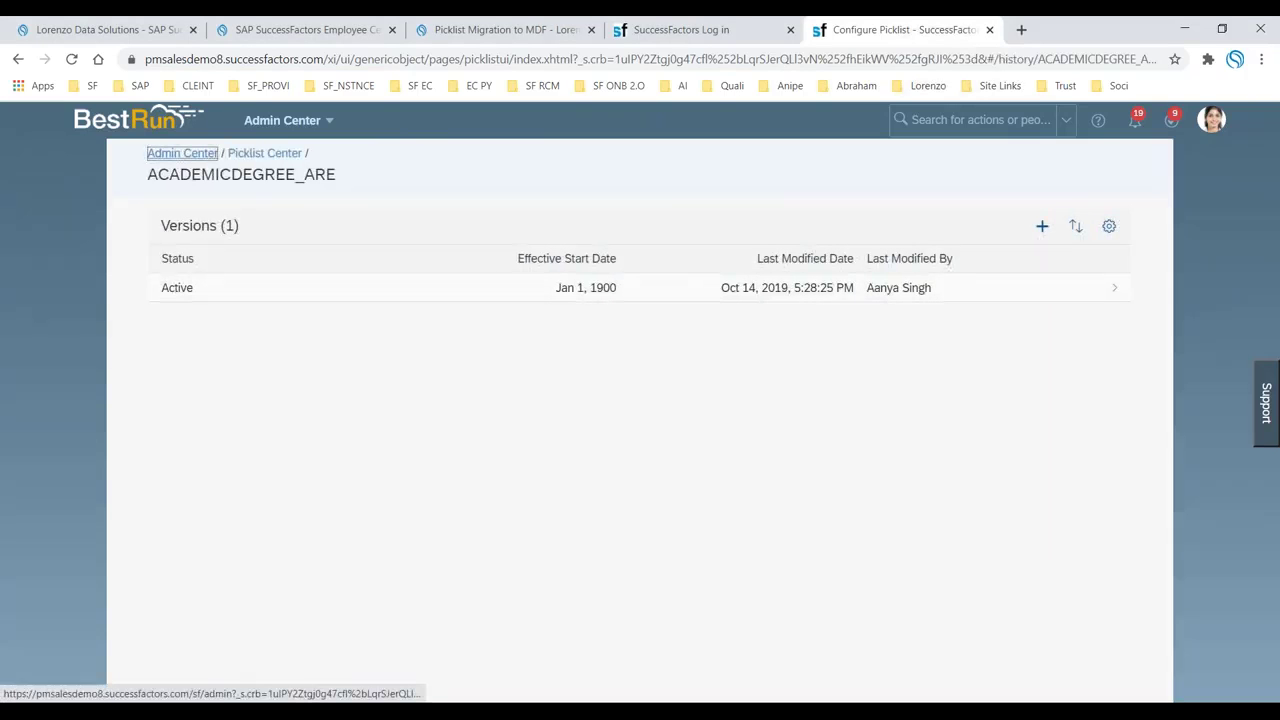
click(566, 290)
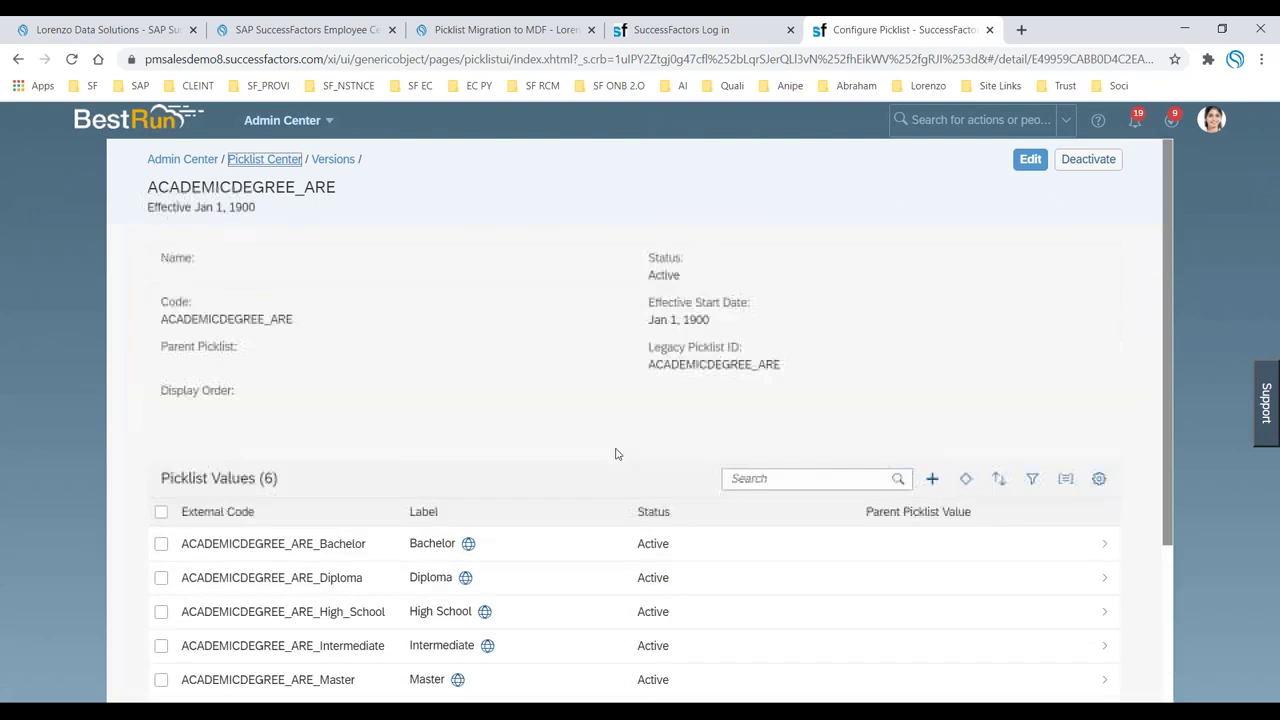
drag(649, 364, 781, 365)
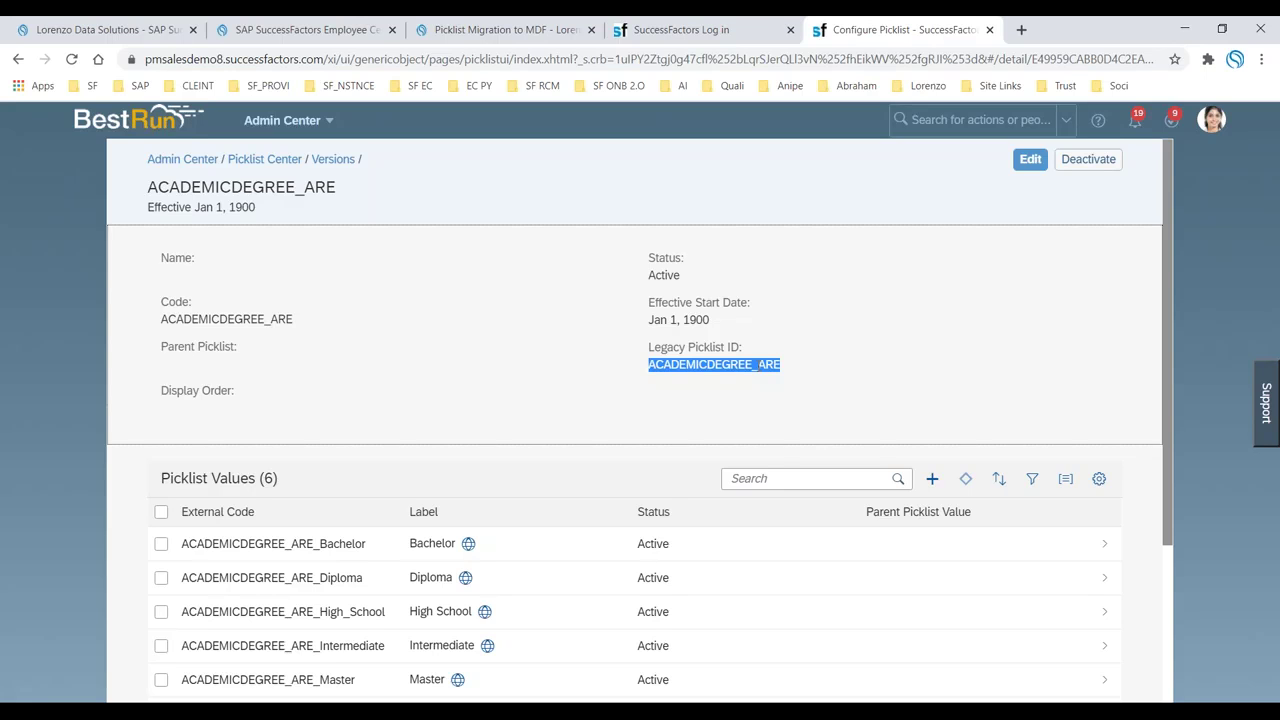
drag(655, 364, 812, 367)
Leave the picklist for the Admin Center, close that browser page, and switch to the Lorenzo Data Solutions website.
click(182, 160)
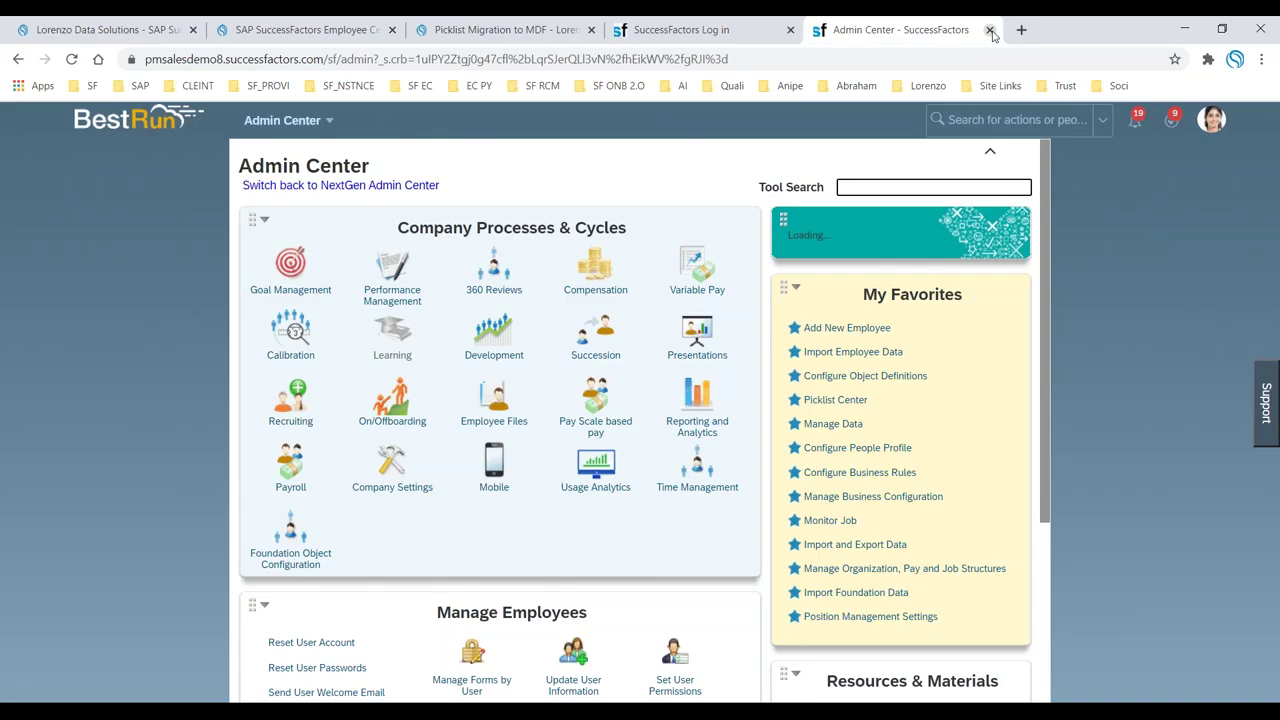
click(989, 30)
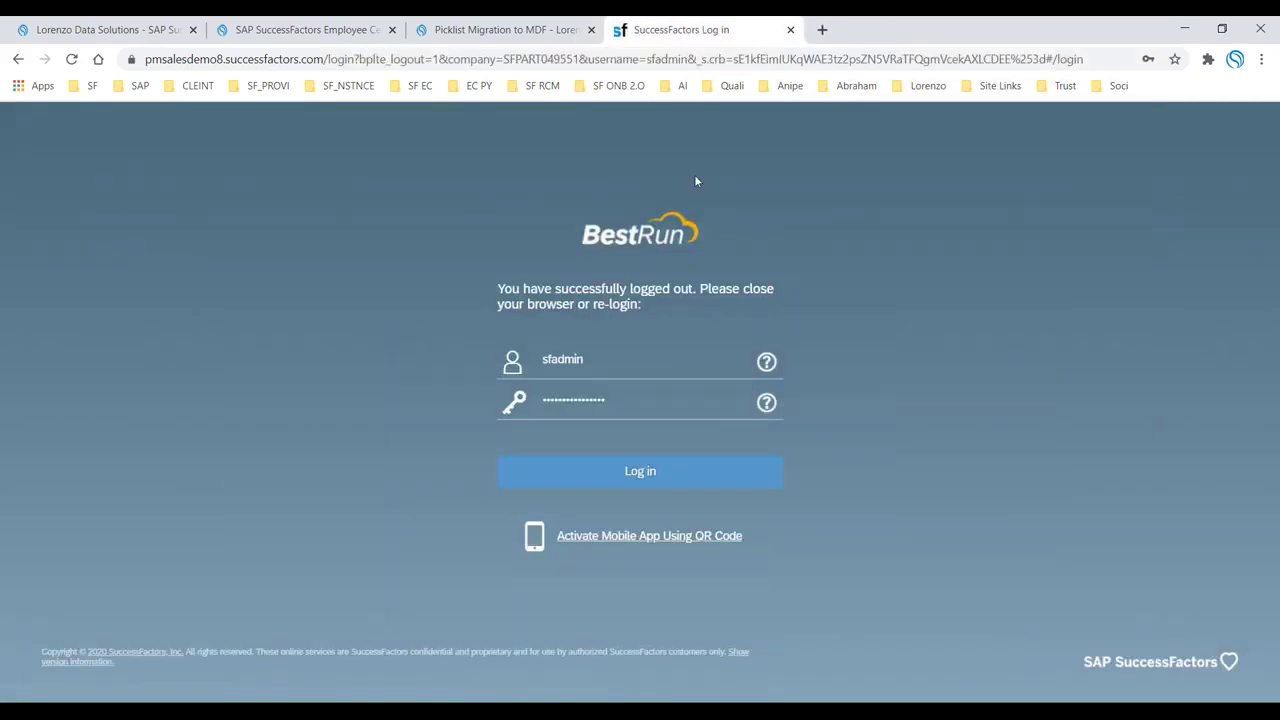
click(105, 30)
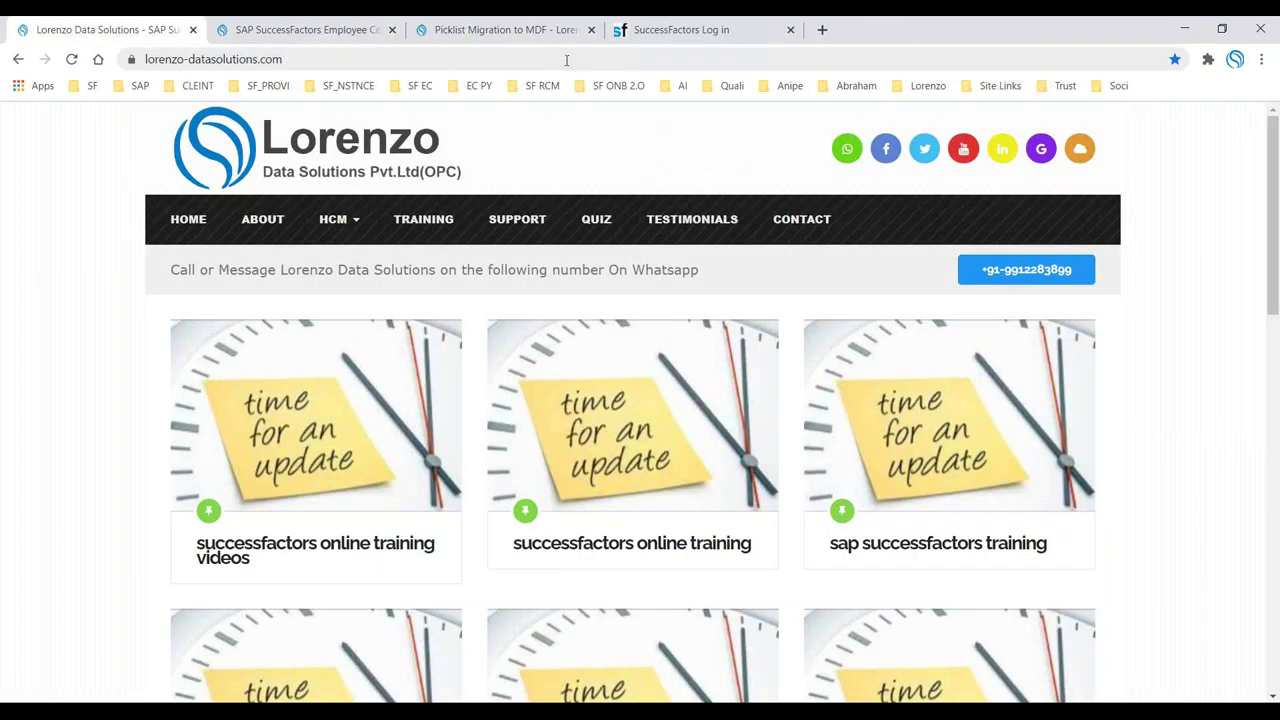